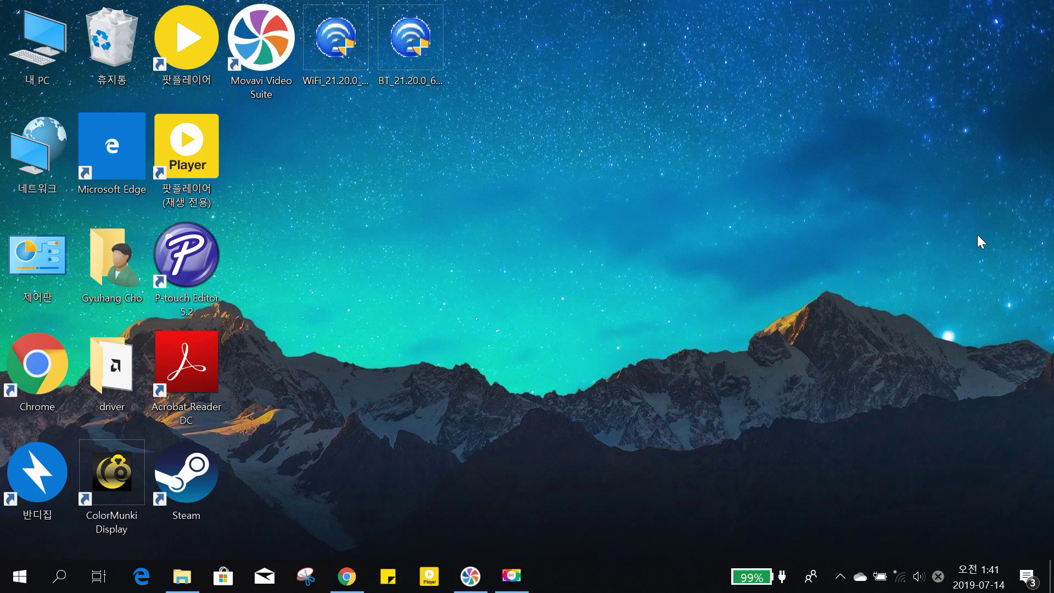
# - Connect to the KROSNET Wi-Fi network
pyautogui.click(901, 576)
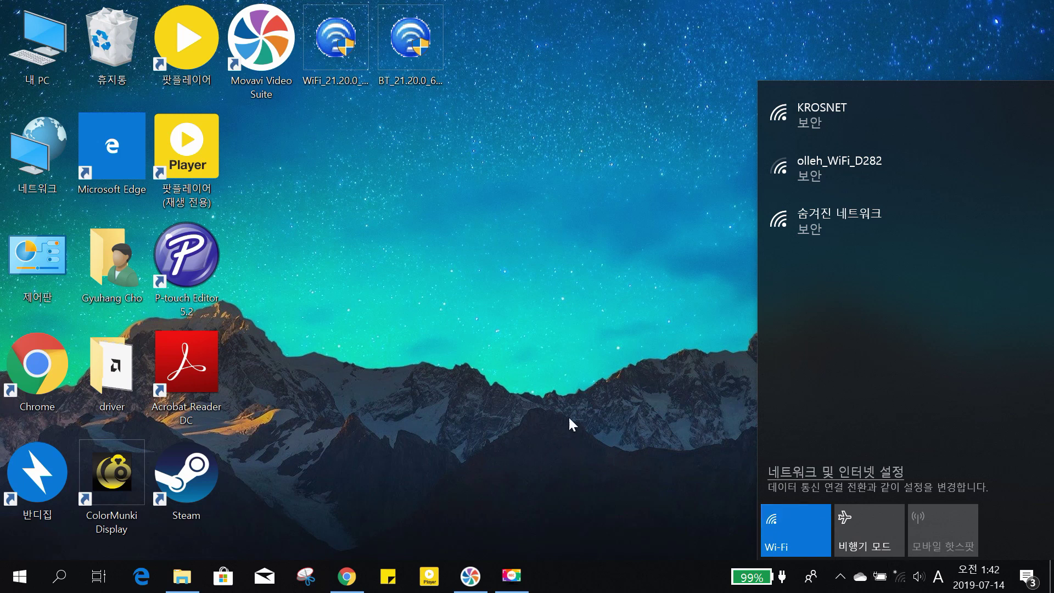
pyautogui.click(857, 117)
pyautogui.click(967, 186)
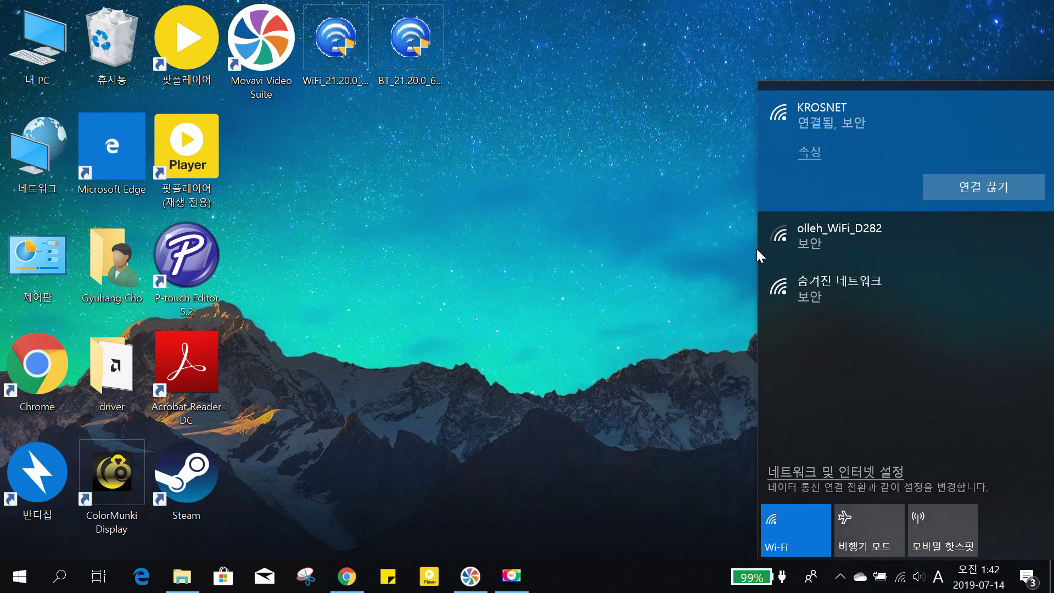
# - Open the properties of the KROSNET network, examine its band and wireless driver details, and close the settings window
pyautogui.click(809, 152)
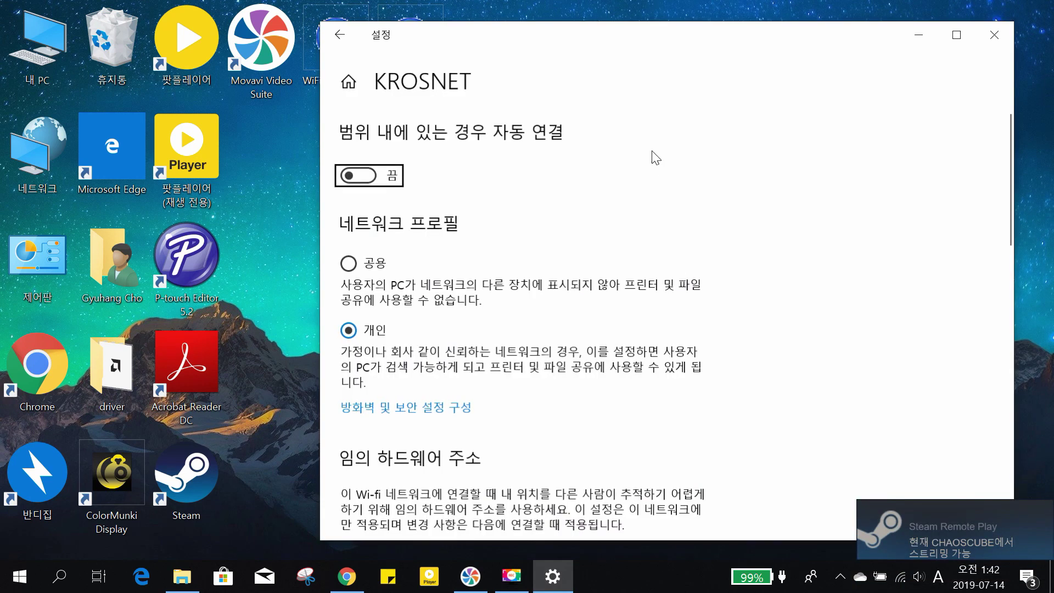
pyautogui.scroll(-12, 615, 215)
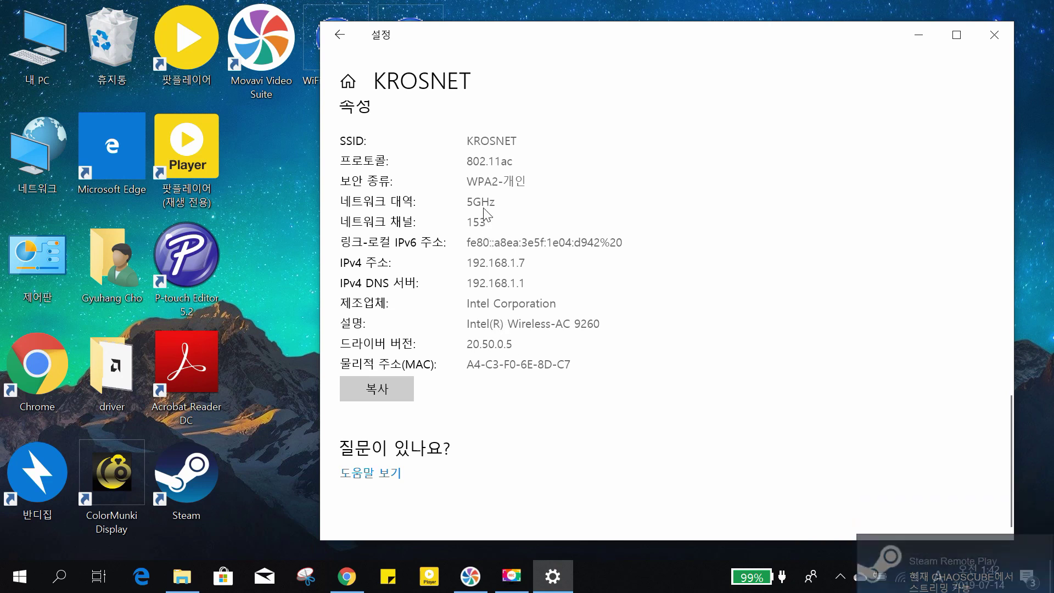
pyautogui.scroll(3, 803, 263)
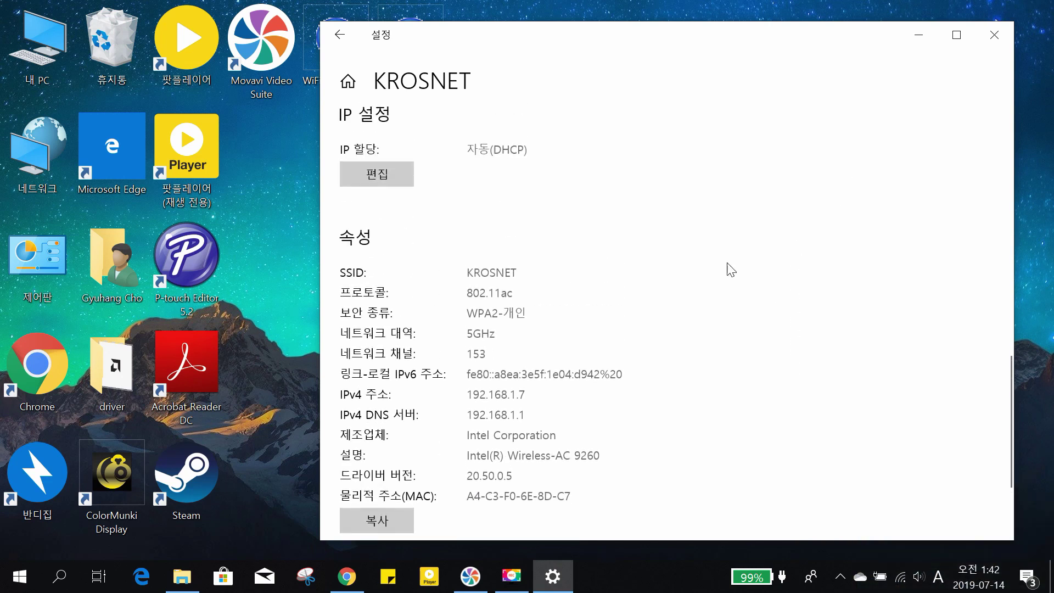
pyautogui.scroll(-3, 475, 239)
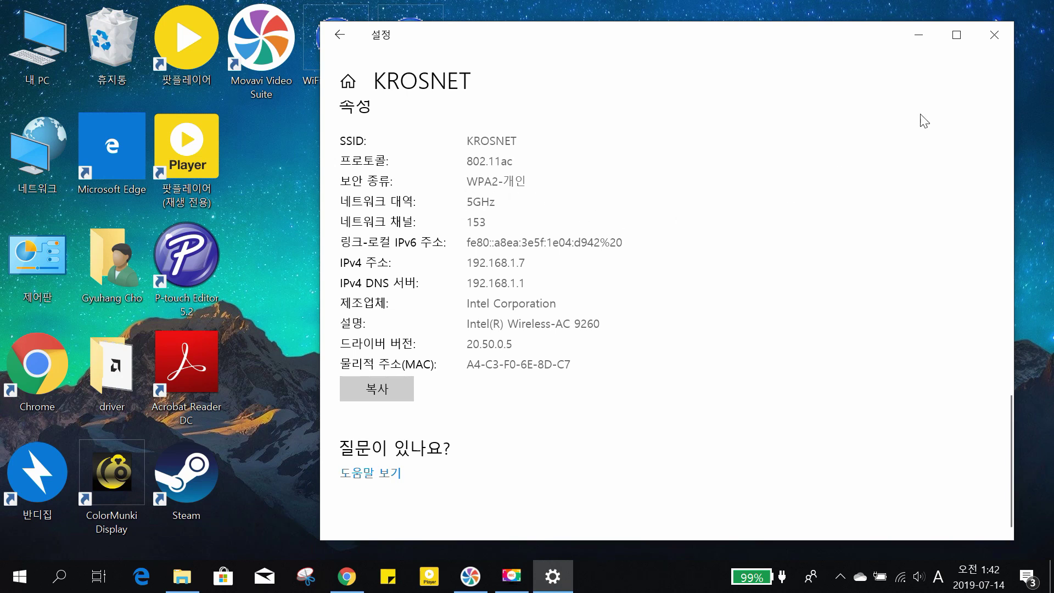
pyautogui.click(994, 35)
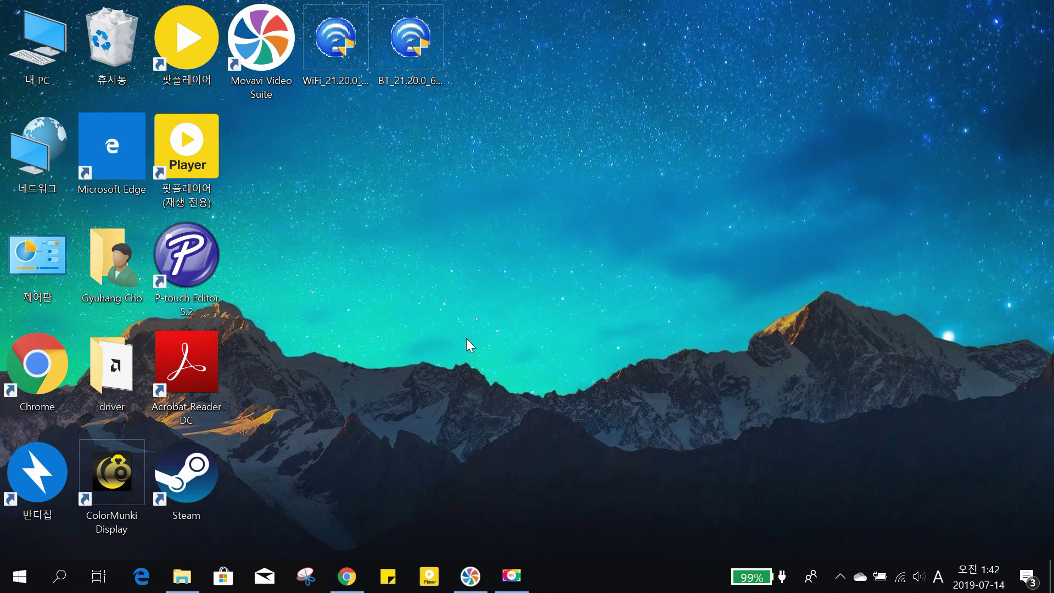
# - Switch to Chrome and run an internet speed test on speedtest.net, following the download and upload results
pyautogui.click(346, 575)
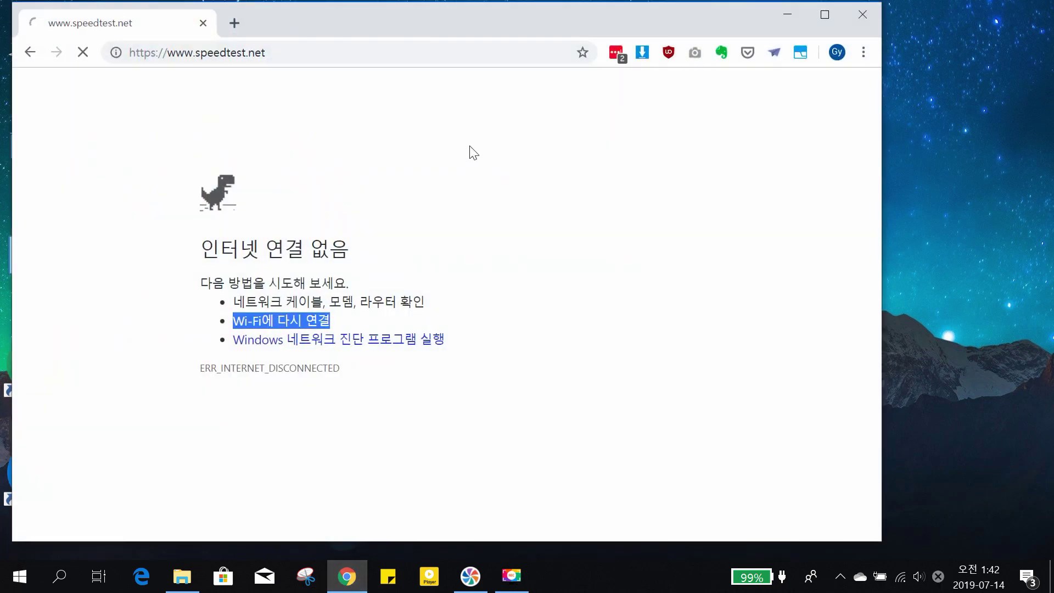
pyautogui.click(308, 57)
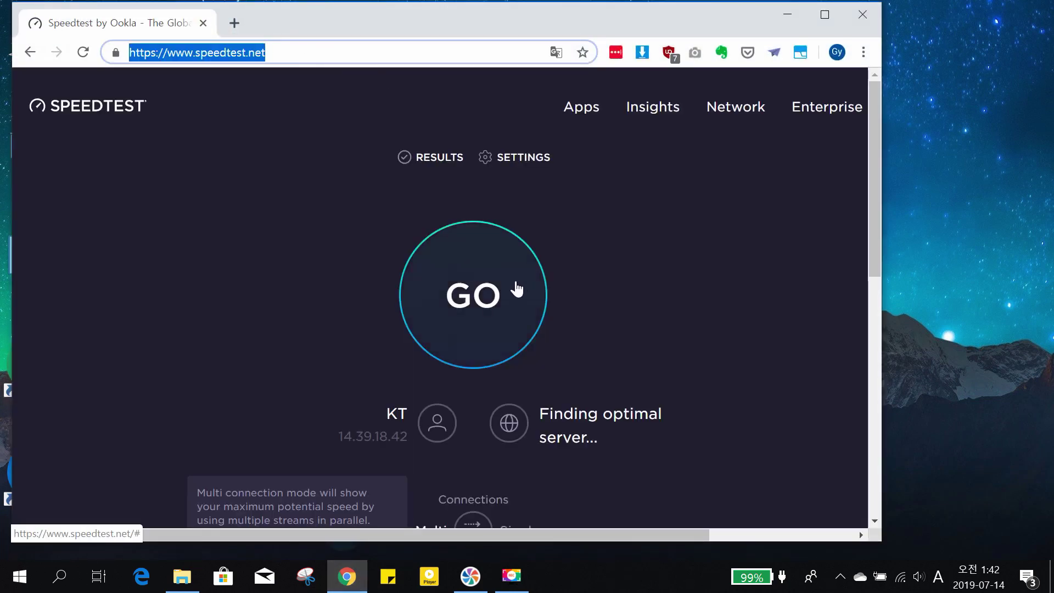
pyautogui.click(490, 310)
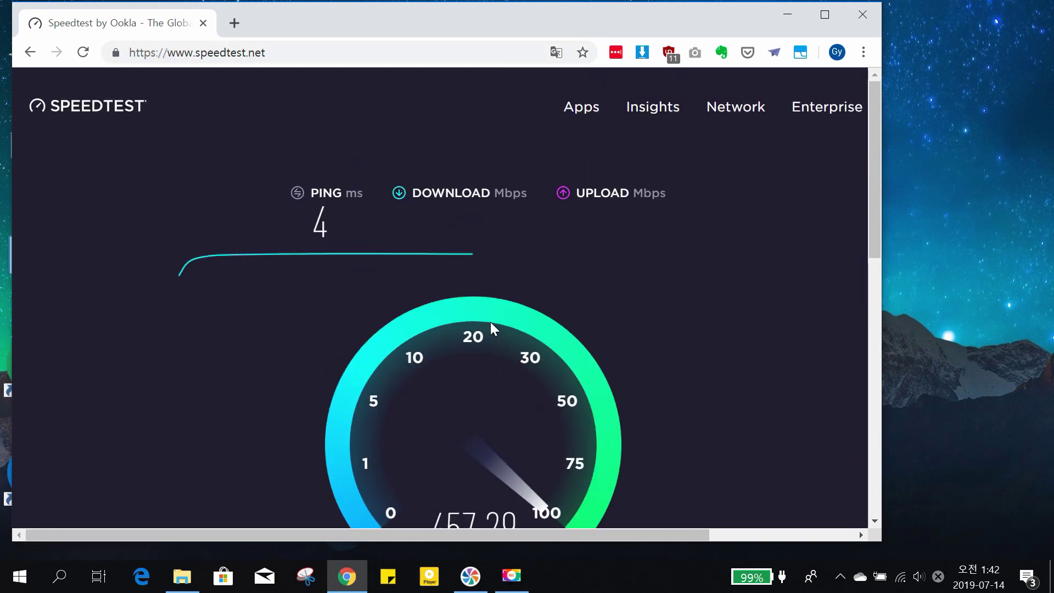
pyautogui.scroll(-1, 489, 322)
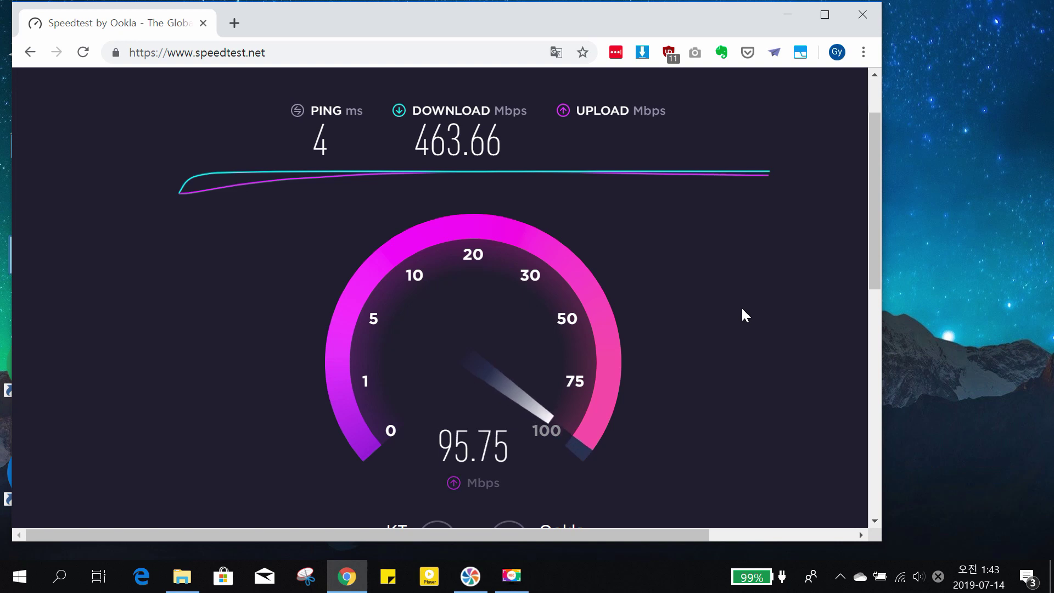
pyautogui.scroll(1, 735, 281)
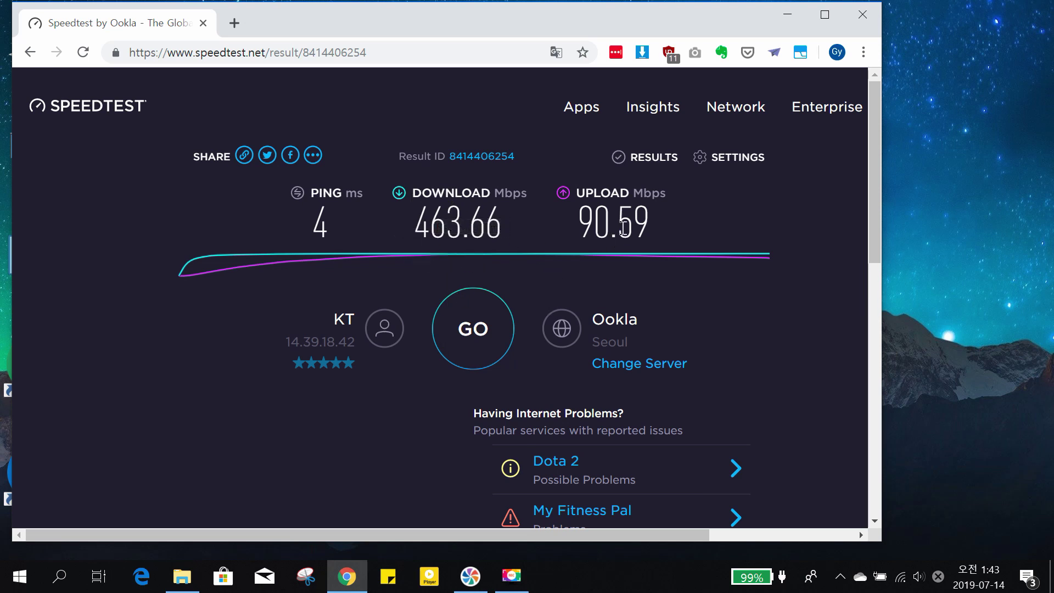
# - Open "speed test-wifi old.png" from the Downloads folder and arrange the windows to compare it with the new test
pyautogui.click(182, 577)
pyautogui.click(828, 289)
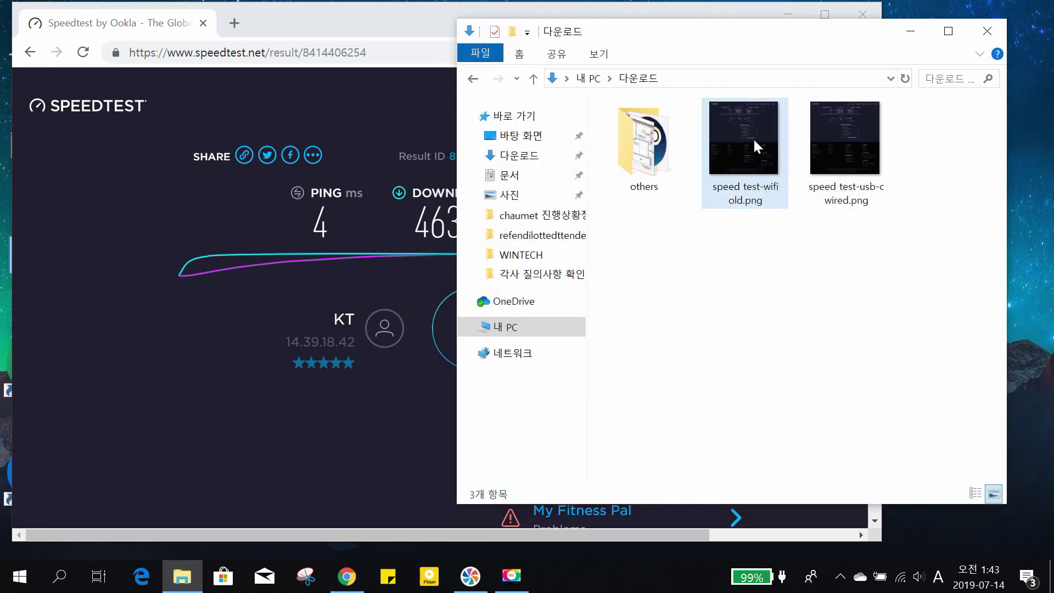
pyautogui.doubleClick(753, 140)
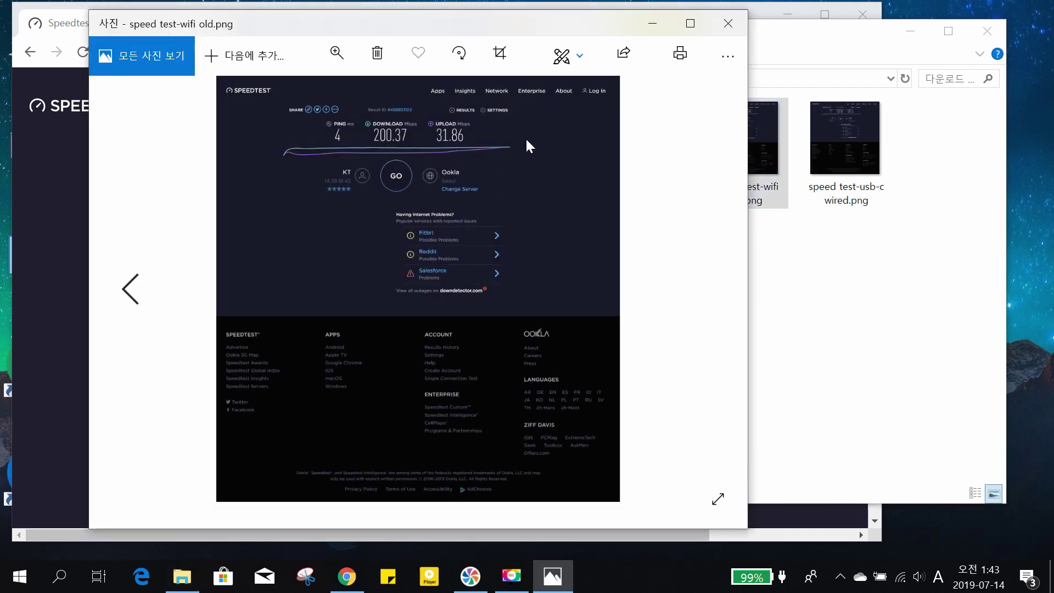
pyautogui.moveTo(614, 28); pyautogui.dragTo(573, 247)
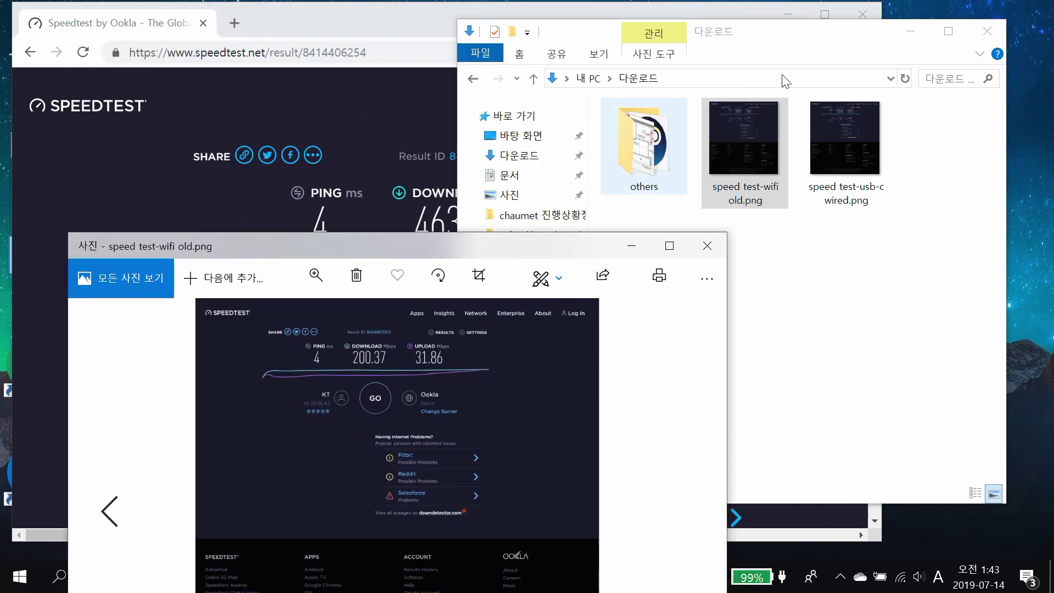
pyautogui.moveTo(866, 25); pyautogui.dragTo(920, 290)
pyautogui.moveTo(534, 244); pyautogui.dragTo(527, 45)
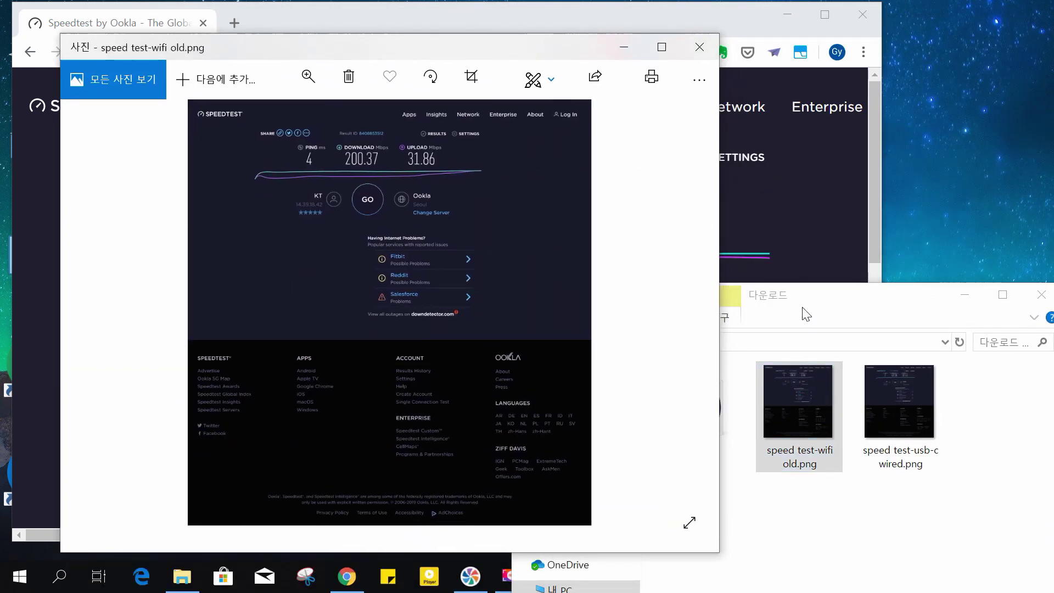
# - Open "speed test-usb-c wired.png" from the Downloads folder and compare it with the old Wi-Fi result and the browser's speed test
pyautogui.moveTo(823, 295); pyautogui.dragTo(883, 214)
pyautogui.doubleClick(886, 212)
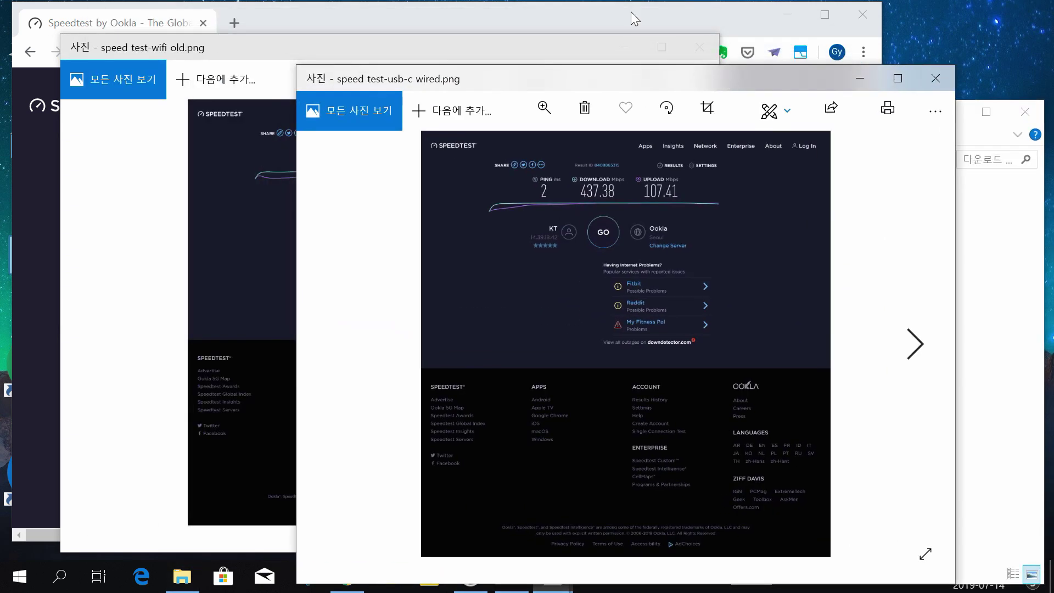
pyautogui.click(631, 12)
pyautogui.click(886, 231)
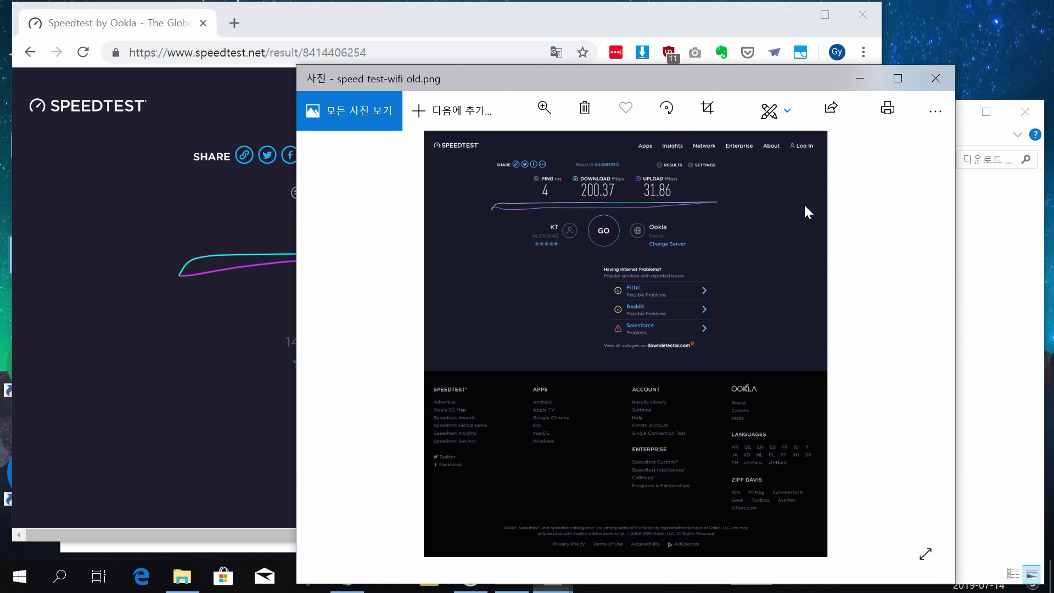
pyautogui.scroll(1, 805, 211)
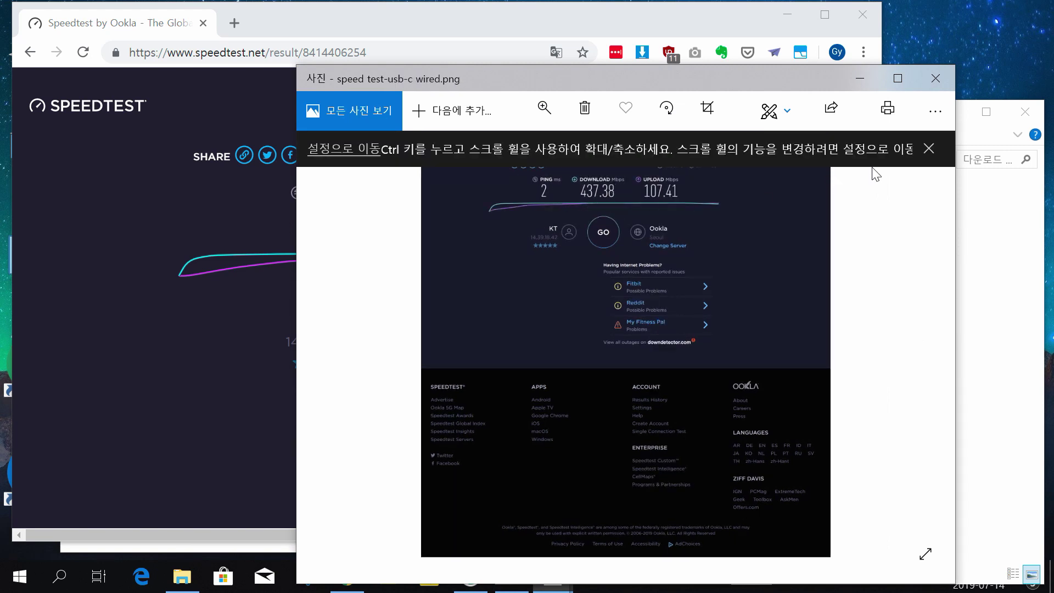
pyautogui.click(929, 149)
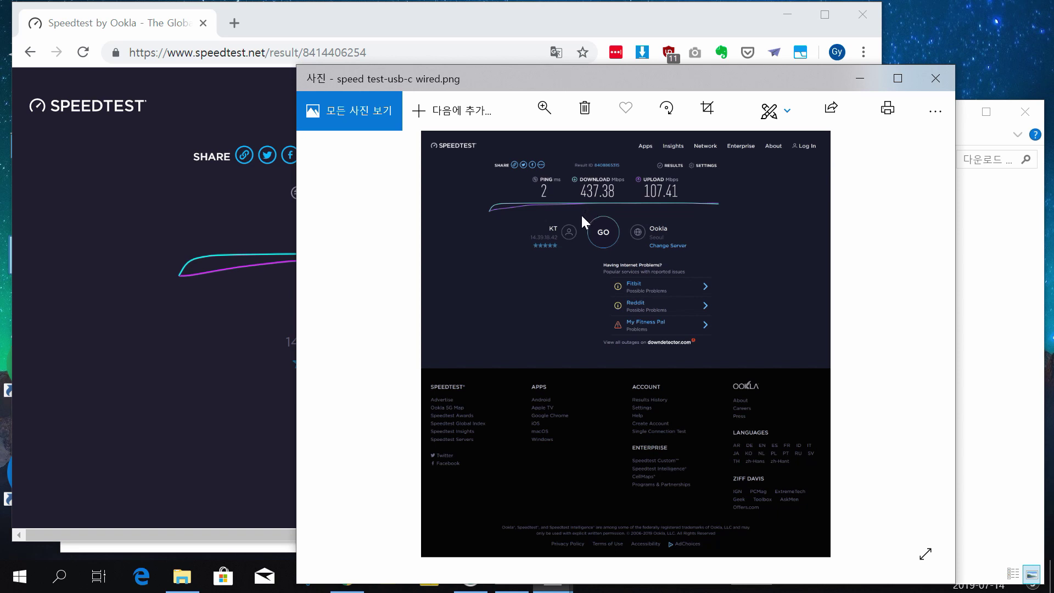
# - Close the speed test screenshot and the browser window
pyautogui.moveTo(644, 79); pyautogui.dragTo(637, 42)
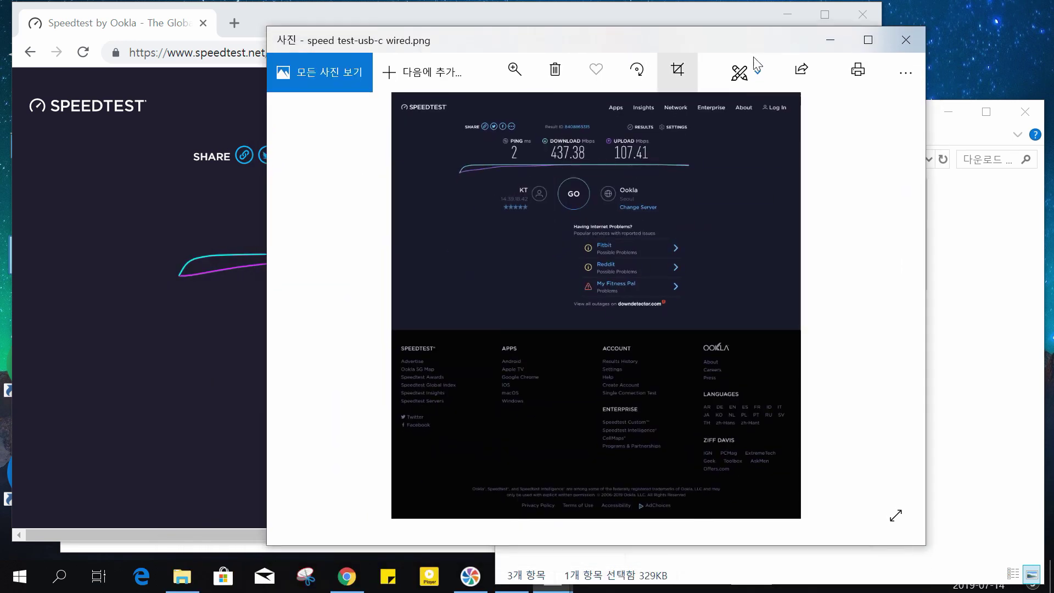
pyautogui.click(897, 43)
pyautogui.click(861, 17)
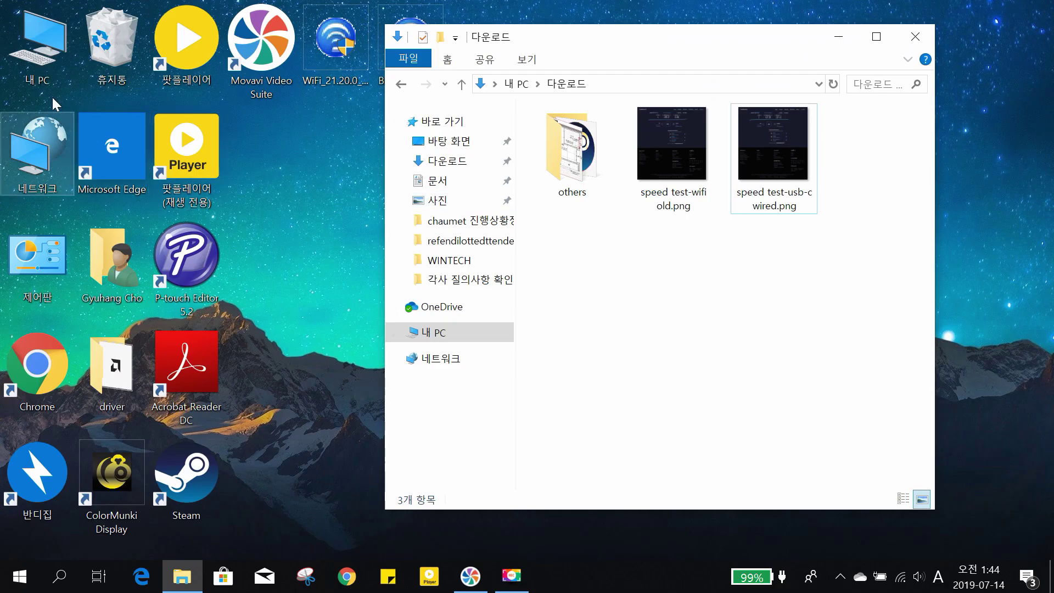
# - Open Device Manager from this PC's system properties and examine the unknown device under 기타 장치
pyautogui.rightClick(37, 34)
pyautogui.click(104, 218)
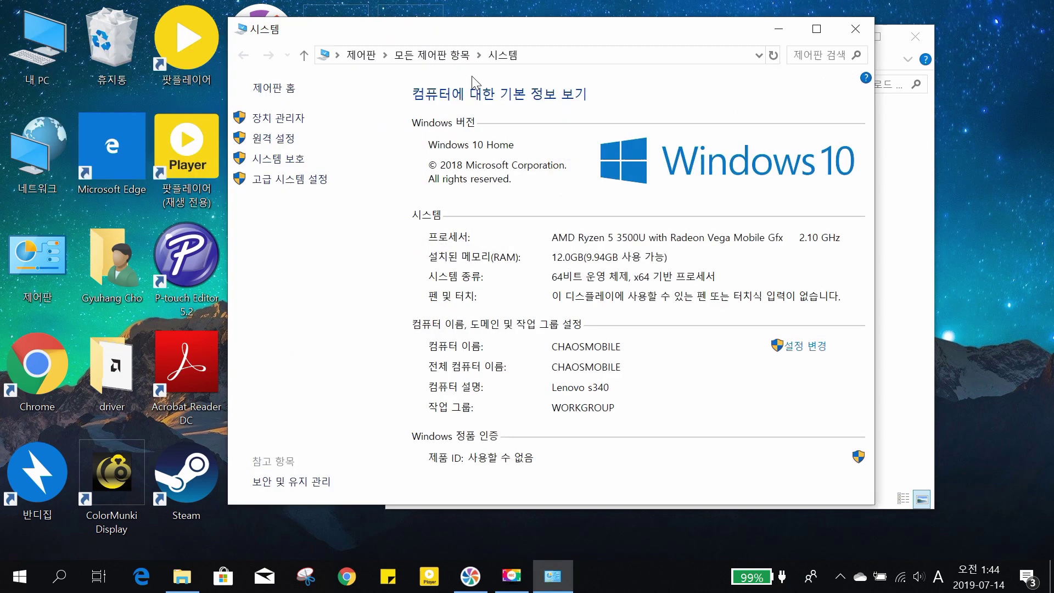
pyautogui.click(277, 118)
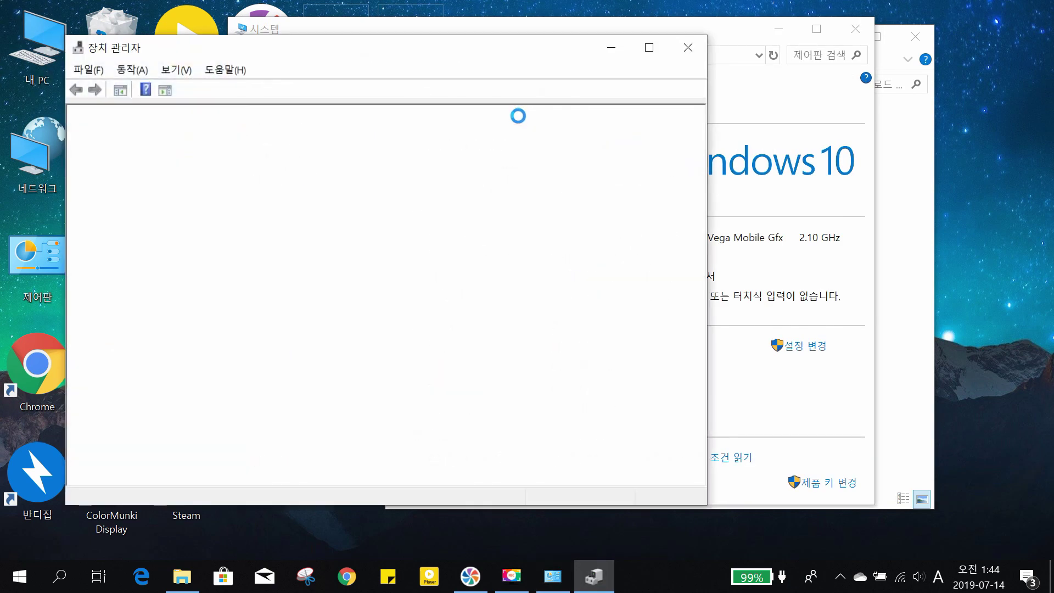
pyautogui.click(186, 158)
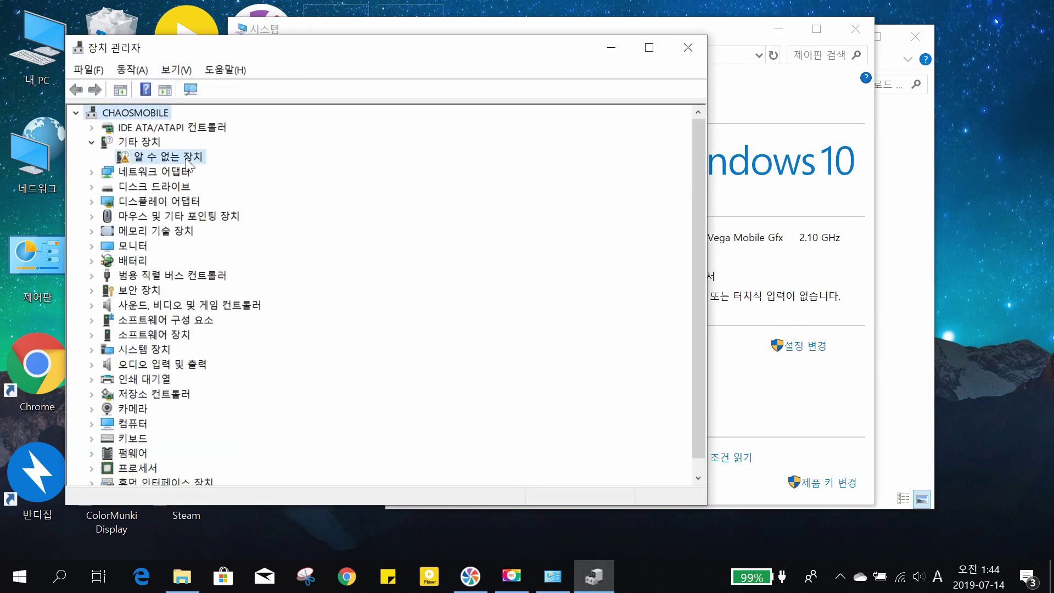
pyautogui.scroll(-1, 328, 411)
pyautogui.scroll(1, 174, 162)
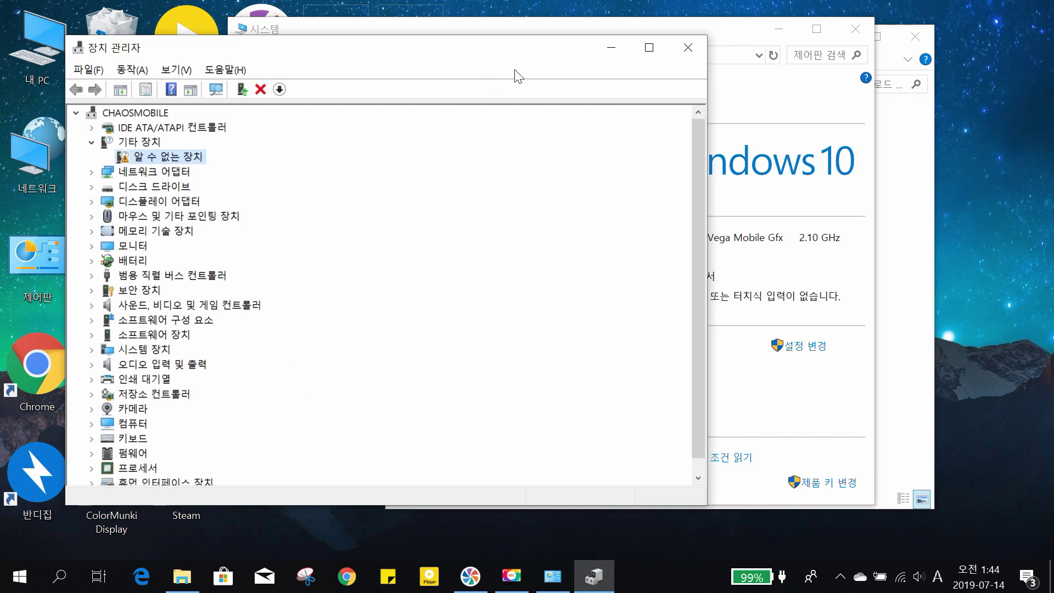
# - Minimize the open windows and launch the Wi-Fi driver installer WiFi_21.20.0_Driver64_Win10.exe from the desktop
pyautogui.click(802, 28)
pyautogui.click(779, 28)
pyautogui.click(598, 47)
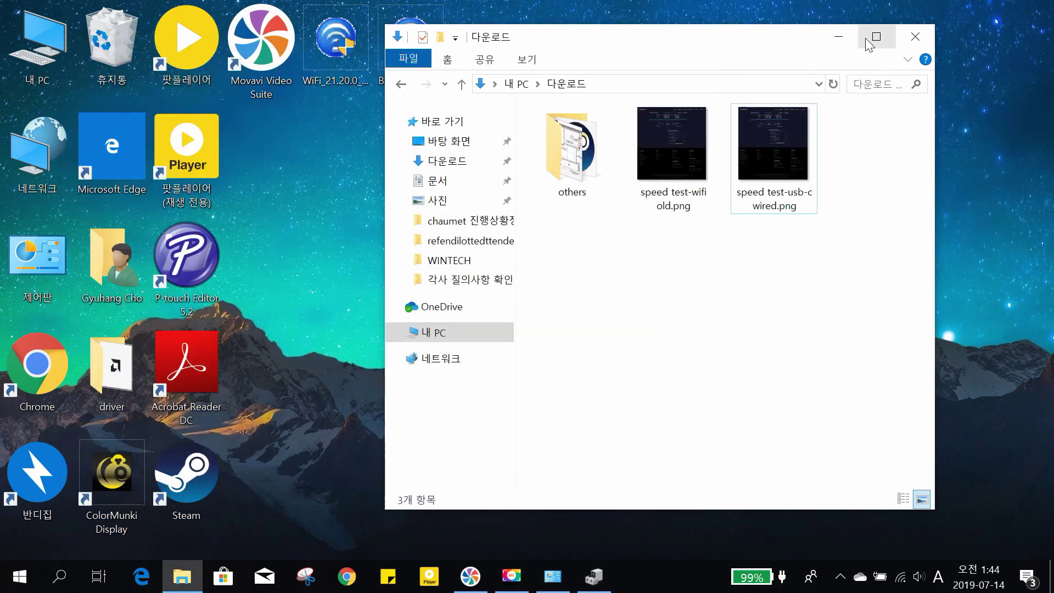
pyautogui.click(838, 36)
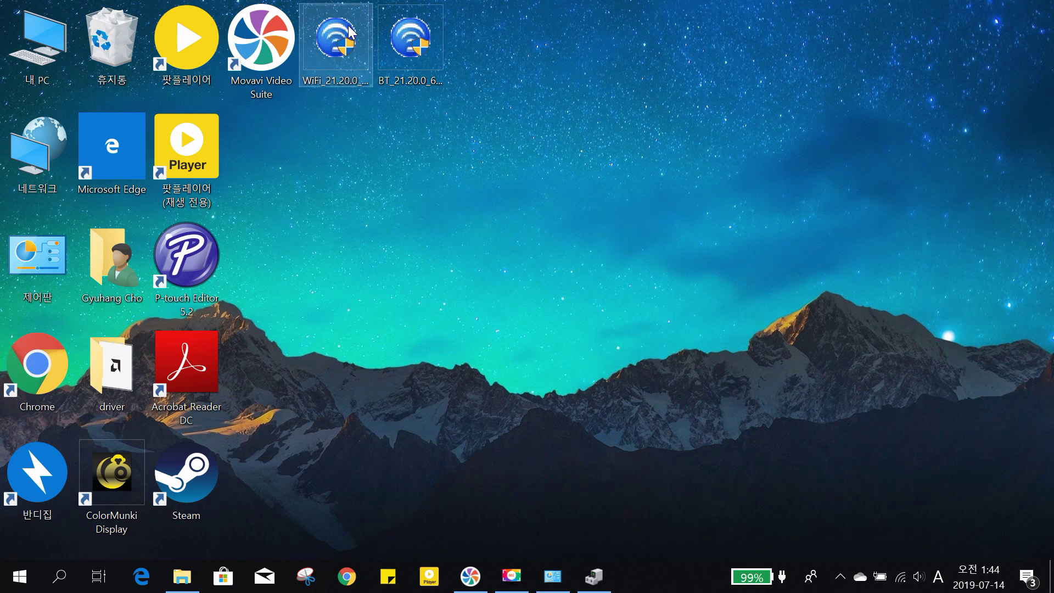
pyautogui.doubleClick(336, 38)
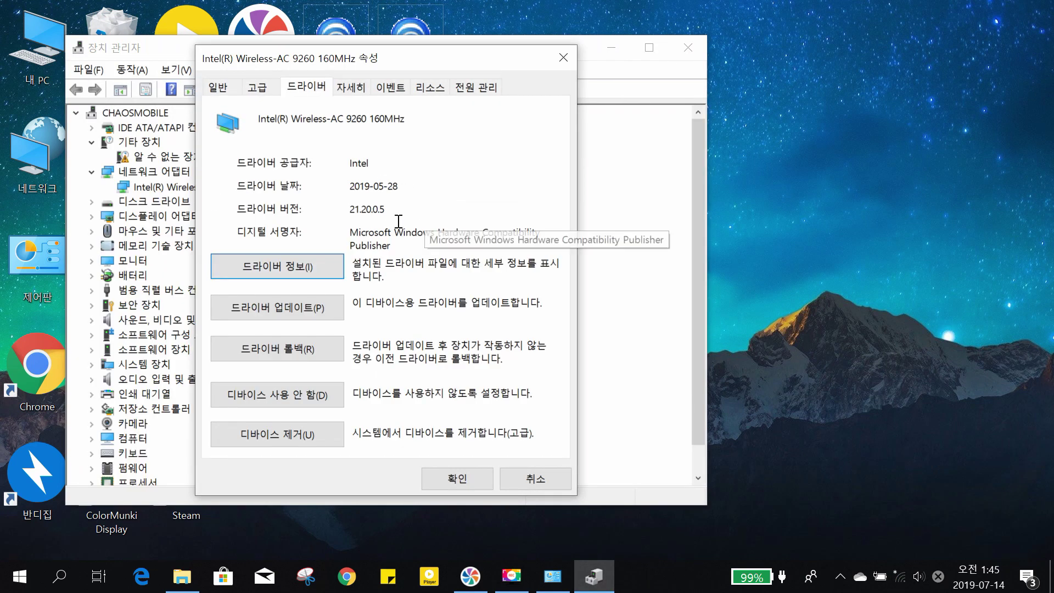
# - Close the Intel Wireless-AC 9260 adapter's properties and check the list of available Wi-Fi networks
pyautogui.click(564, 57)
pyautogui.click(611, 47)
pyautogui.click(899, 576)
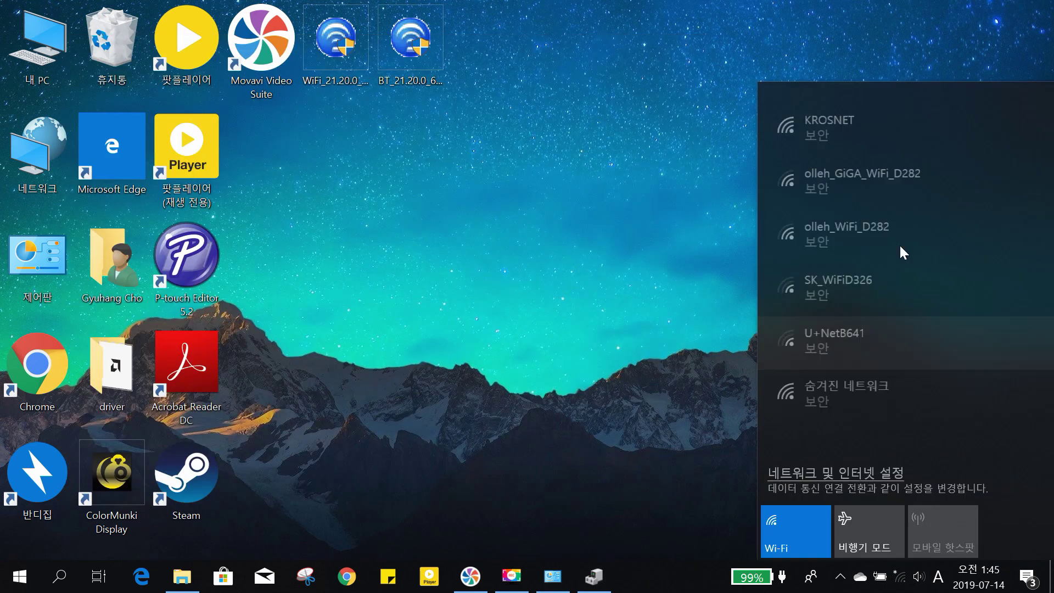
pyautogui.click(571, 230)
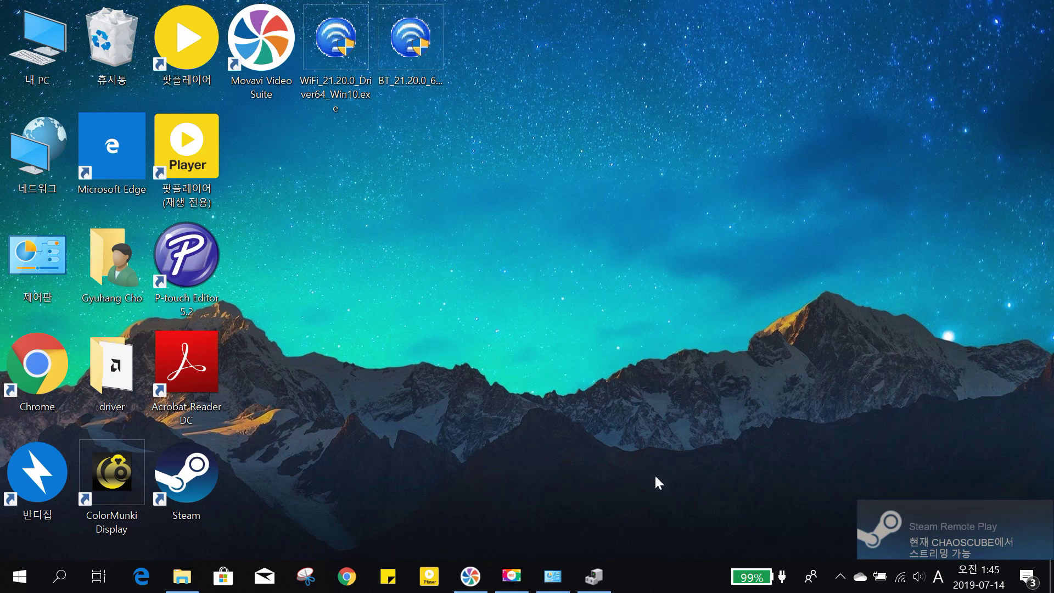
# - Launch the Bluetooth driver installer BT_21.20.0_64_Win10.exe and check the unknown device in Device Manager
pyautogui.doubleClick(423, 55)
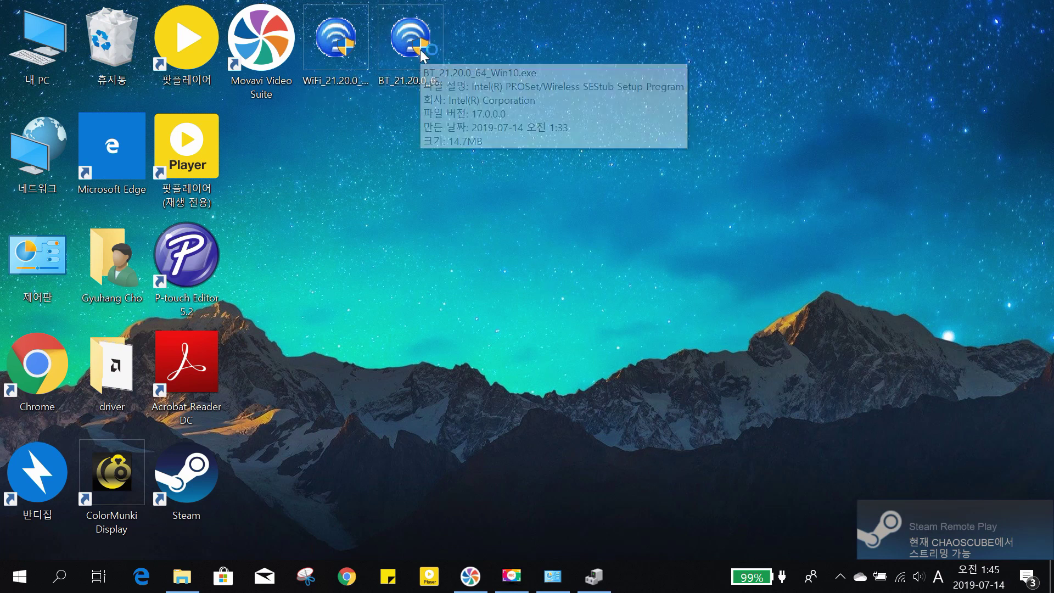
pyautogui.click(553, 586)
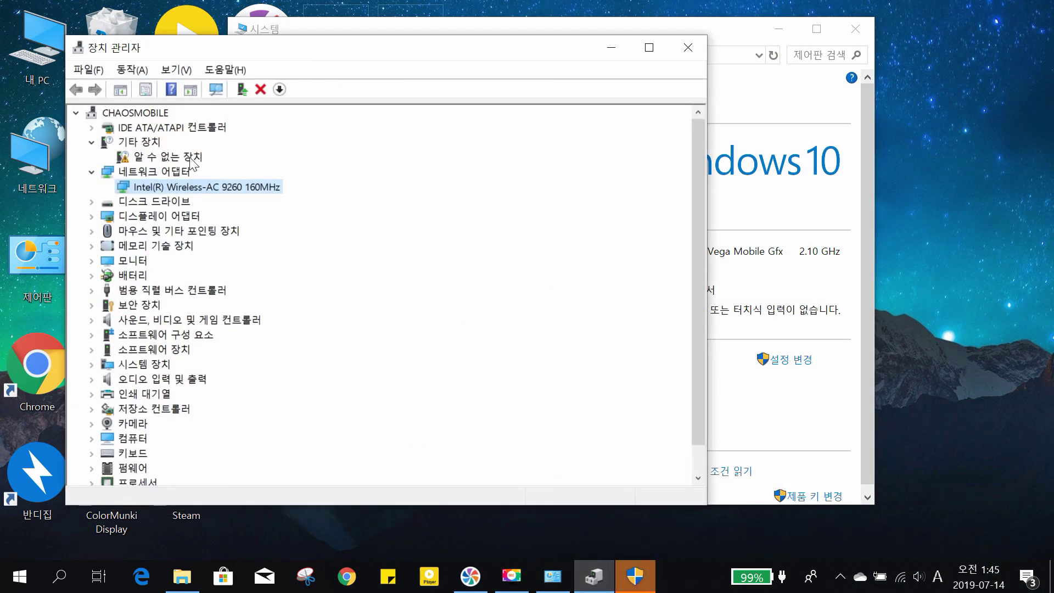
pyautogui.click(192, 158)
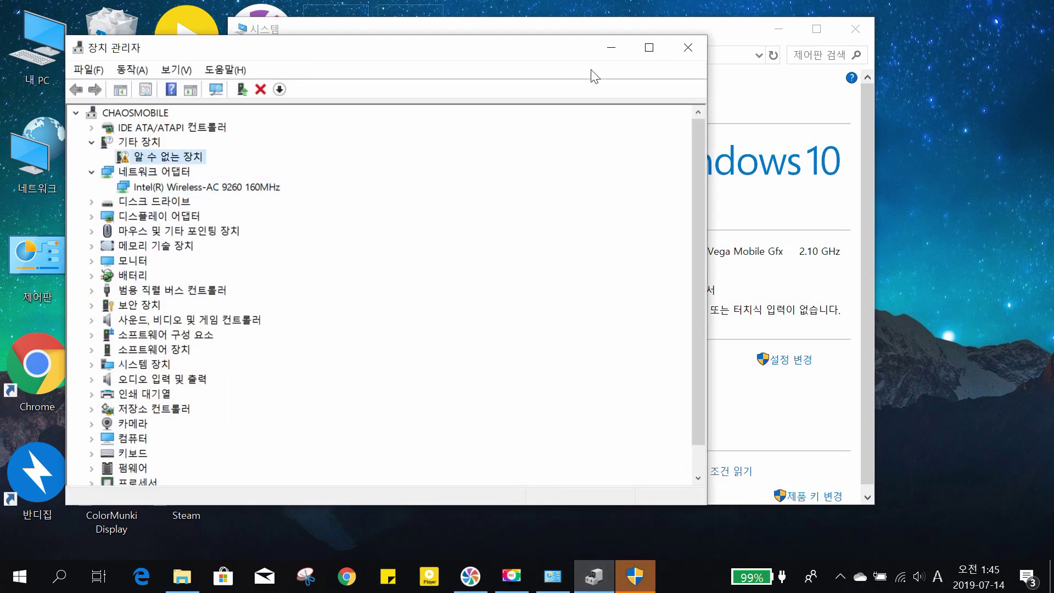
pyautogui.press('super+d')
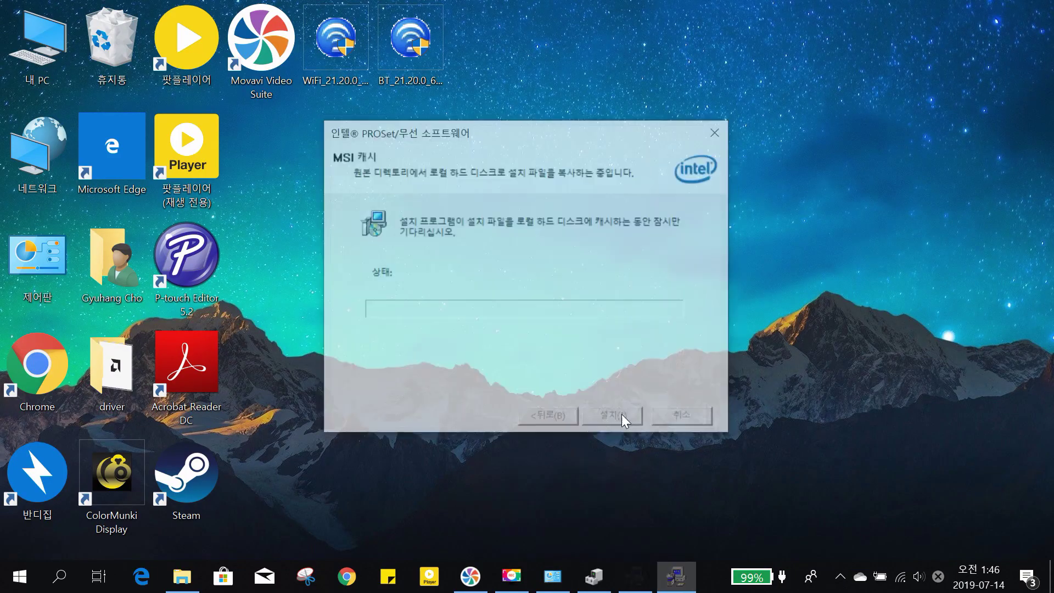
# - Run the Intel Wireless Bluetooth installation wizard through to completion
pyautogui.click(616, 425)
pyautogui.click(608, 421)
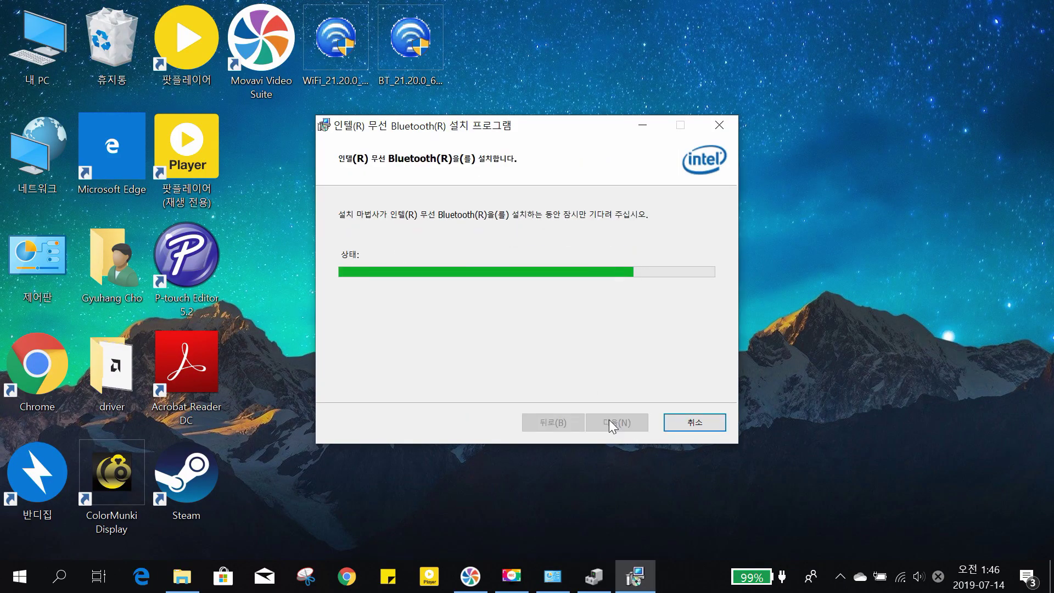
pyautogui.click(610, 423)
# - Check the Bluetooth and network adapter entries in Device Manager, collapse both groups, and close the Device Manager and System windows
pyautogui.press('super+d')
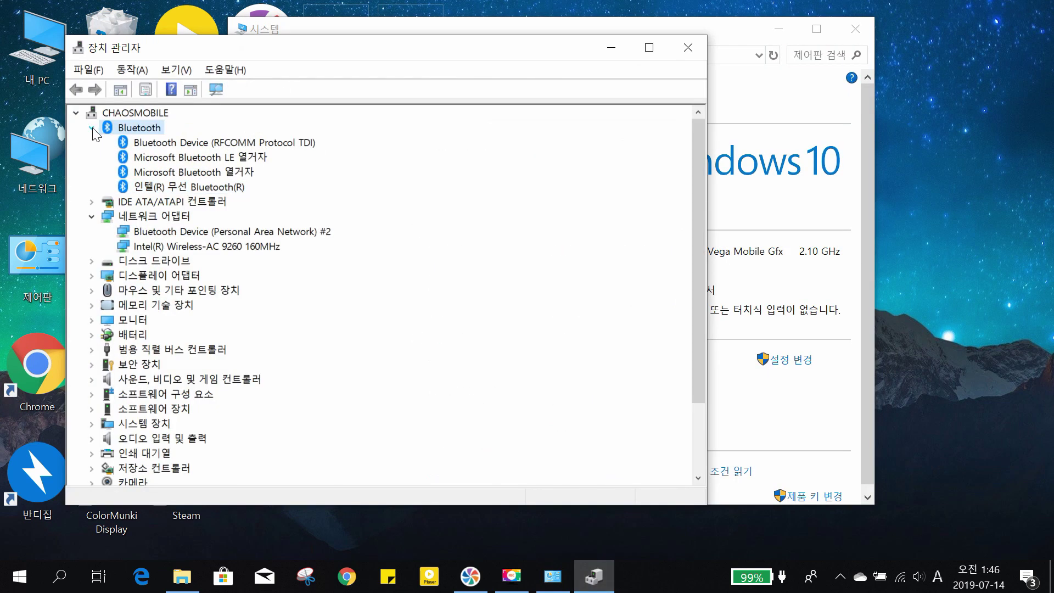
pyautogui.click(92, 128)
pyautogui.click(92, 158)
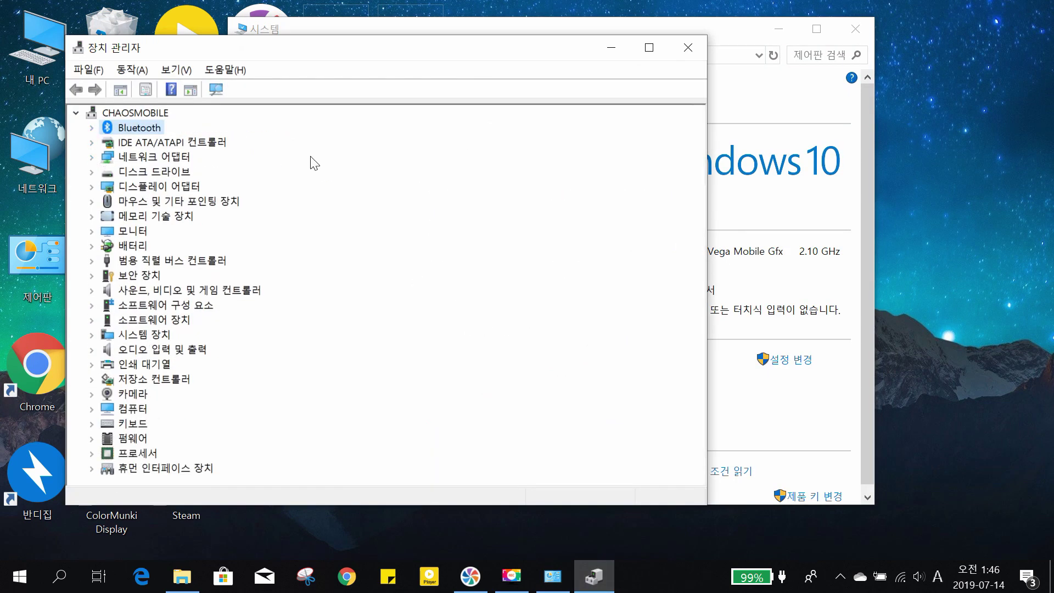
pyautogui.click(686, 48)
pyautogui.click(855, 29)
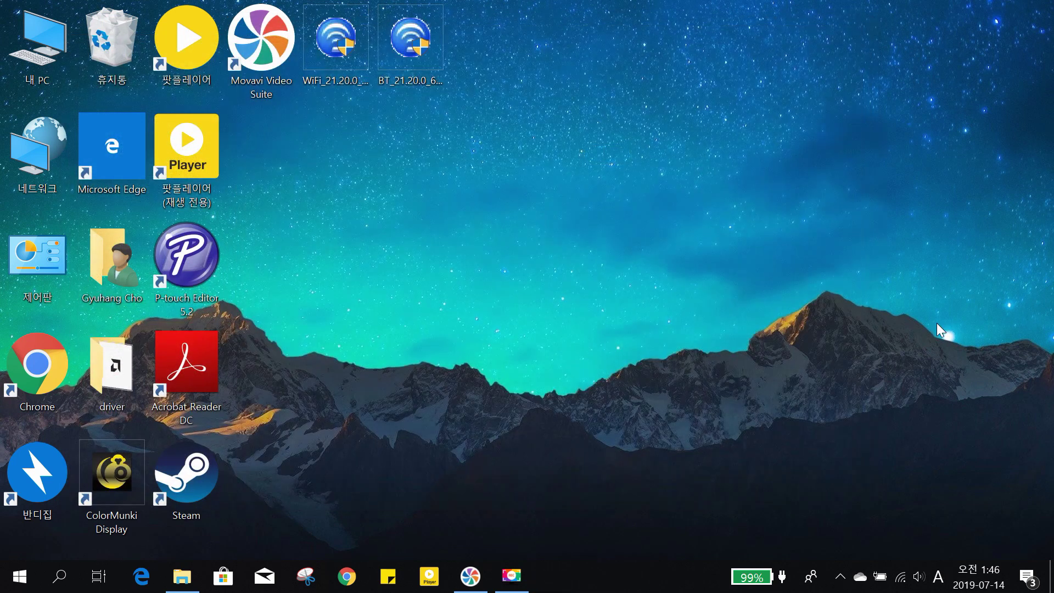
# - Open the Bluetooth device settings from the notification area and pair the detected Bluetooth keyboard
pyautogui.click(840, 576)
pyautogui.doubleClick(807, 477)
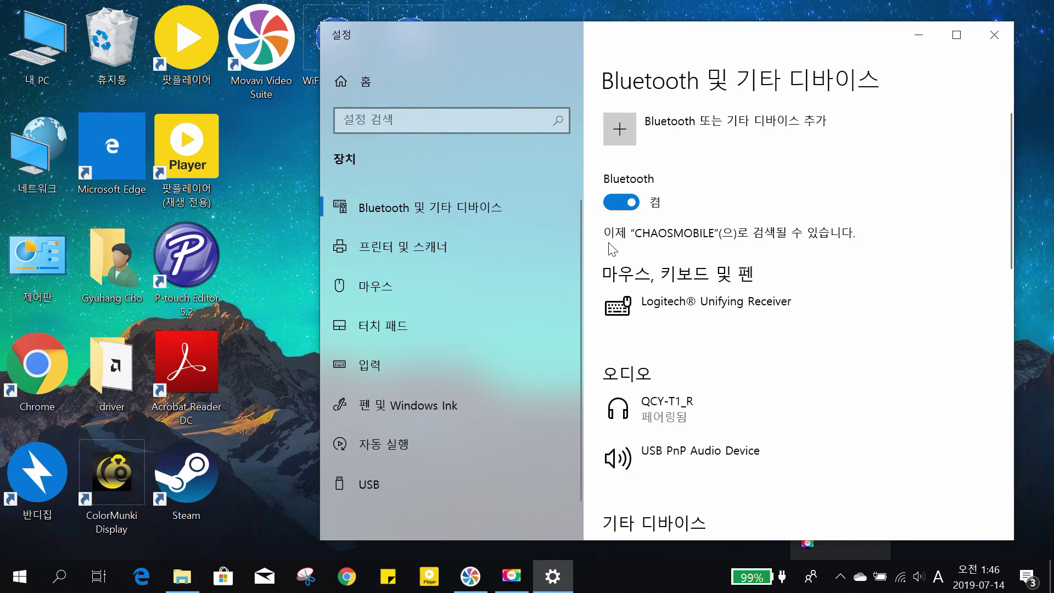
pyautogui.click(750, 303)
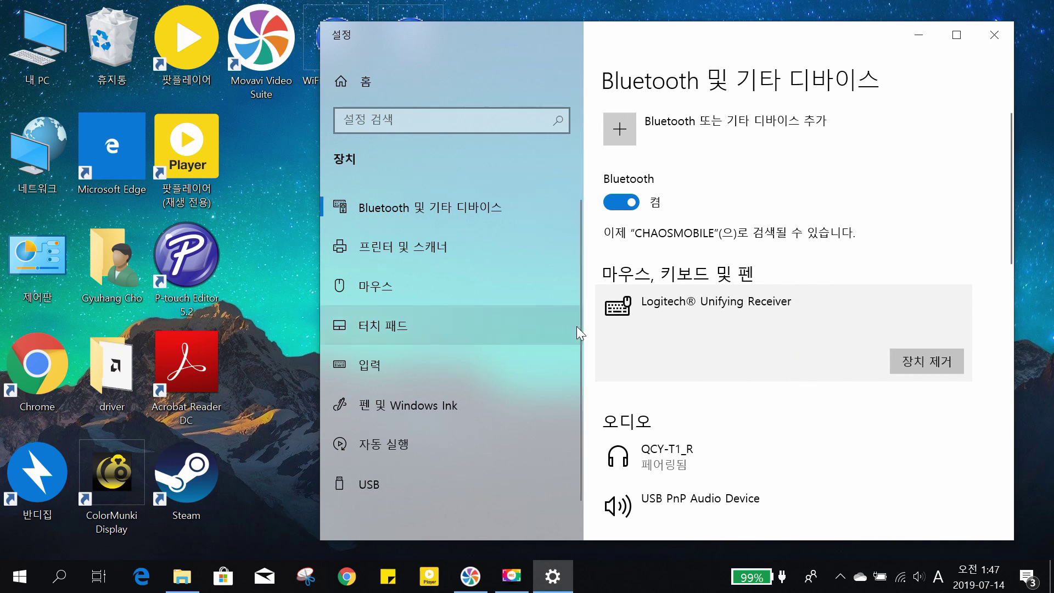
pyautogui.click(617, 131)
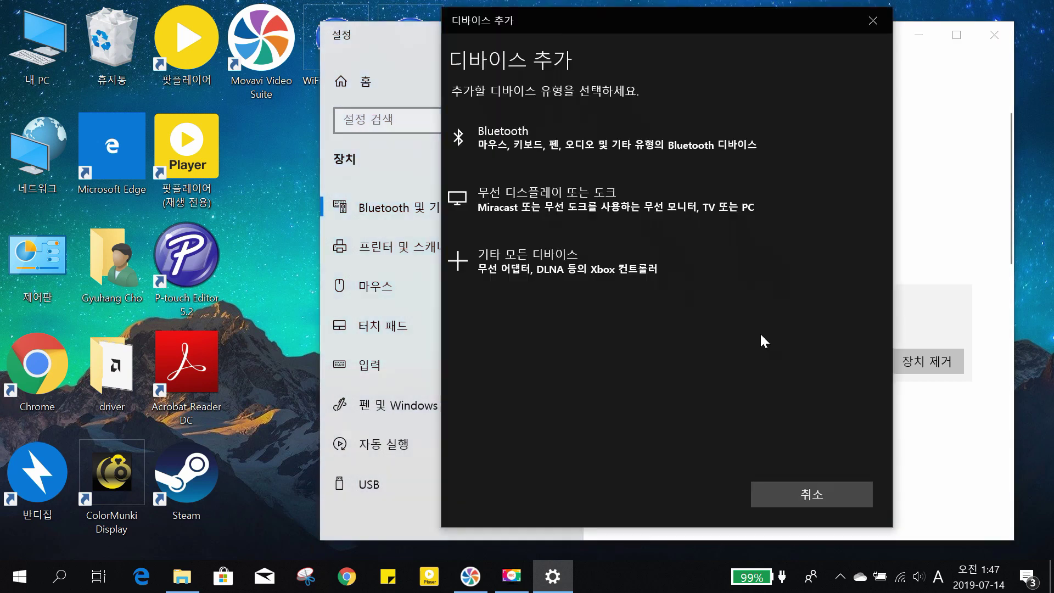
pyautogui.click(544, 155)
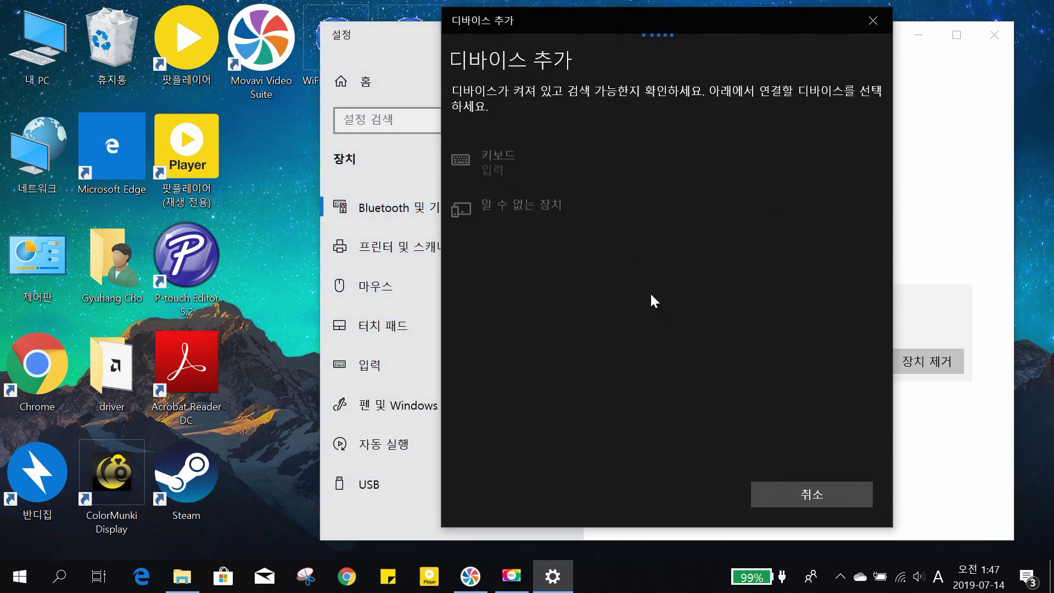
pyautogui.click(509, 145)
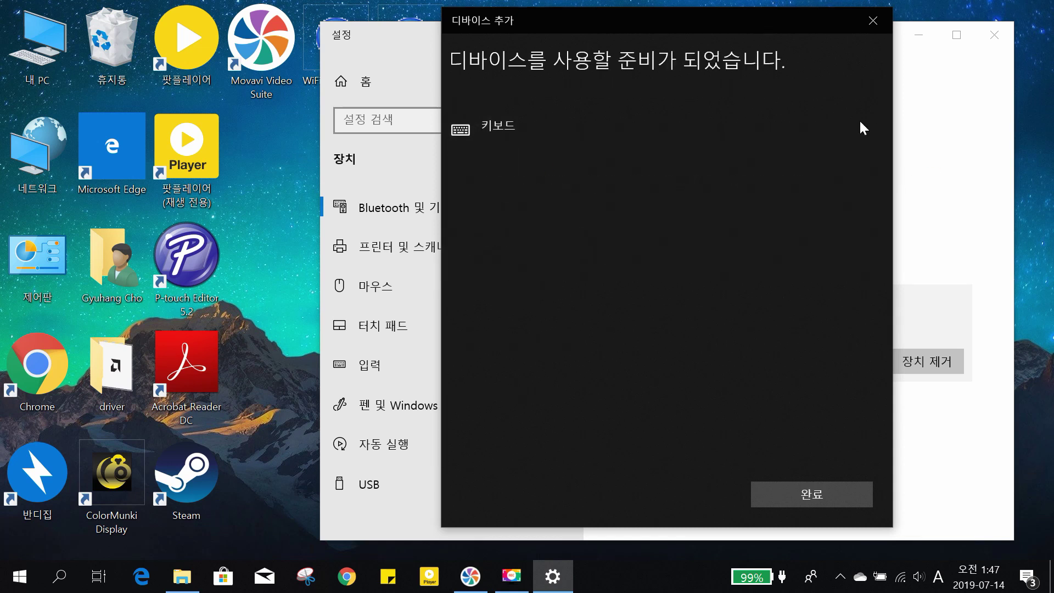
# - Open a Chrome window for testing the keyboard and close the completed device pairing dialog
pyautogui.moveTo(742, 36); pyautogui.dragTo(335, 44)
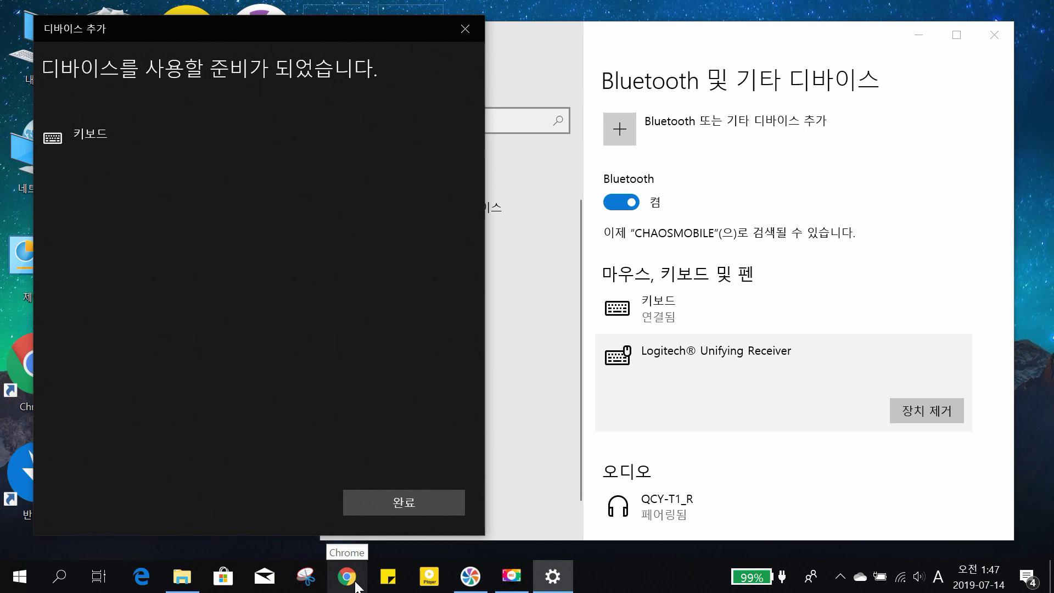
pyautogui.click(356, 585)
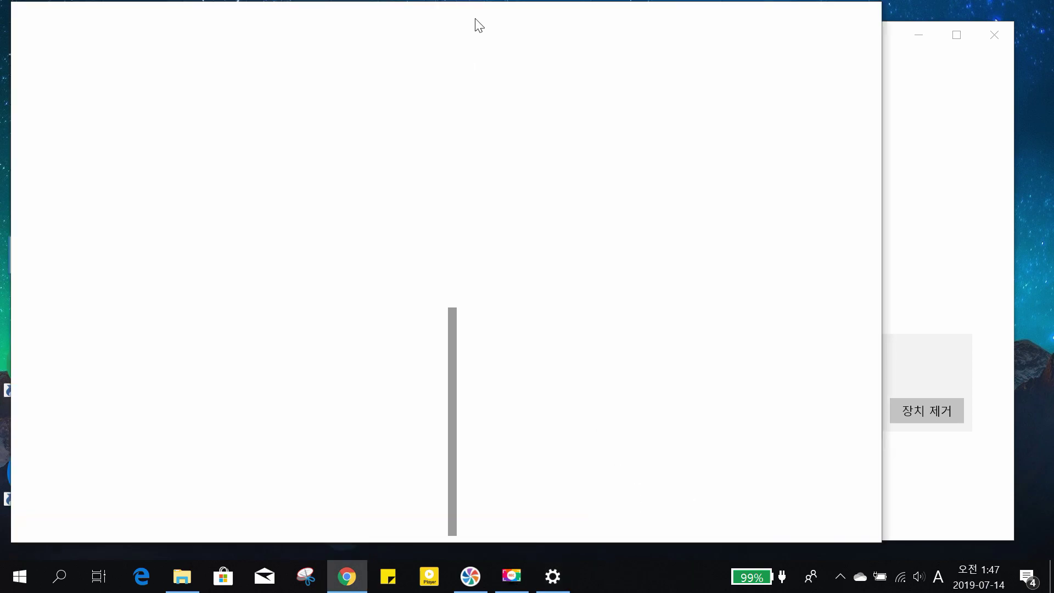
pyautogui.moveTo(528, 2); pyautogui.dragTo(627, 47)
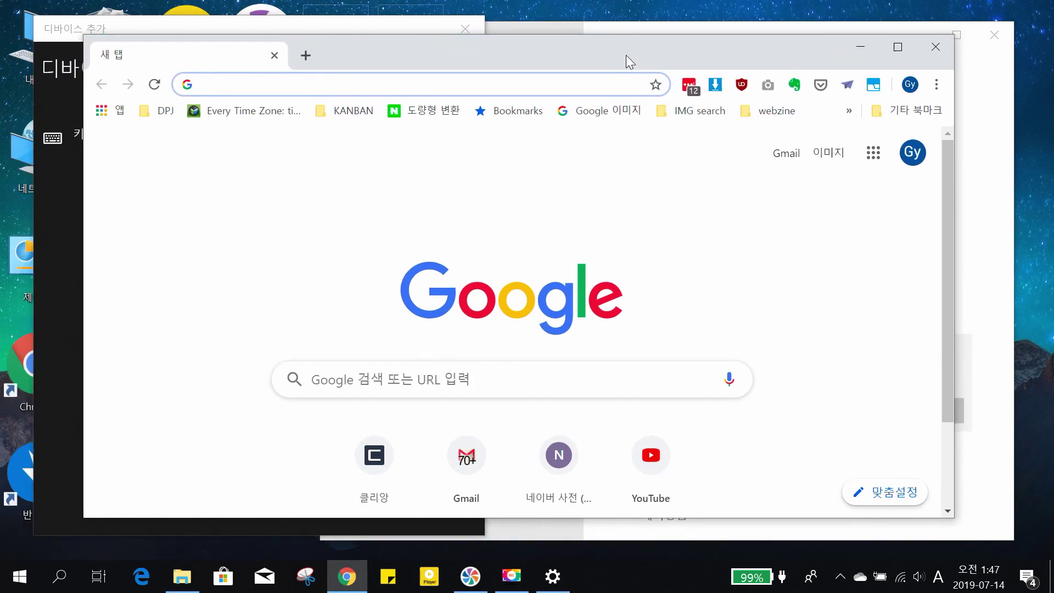
pyautogui.hotkey('alt', 'Tab')
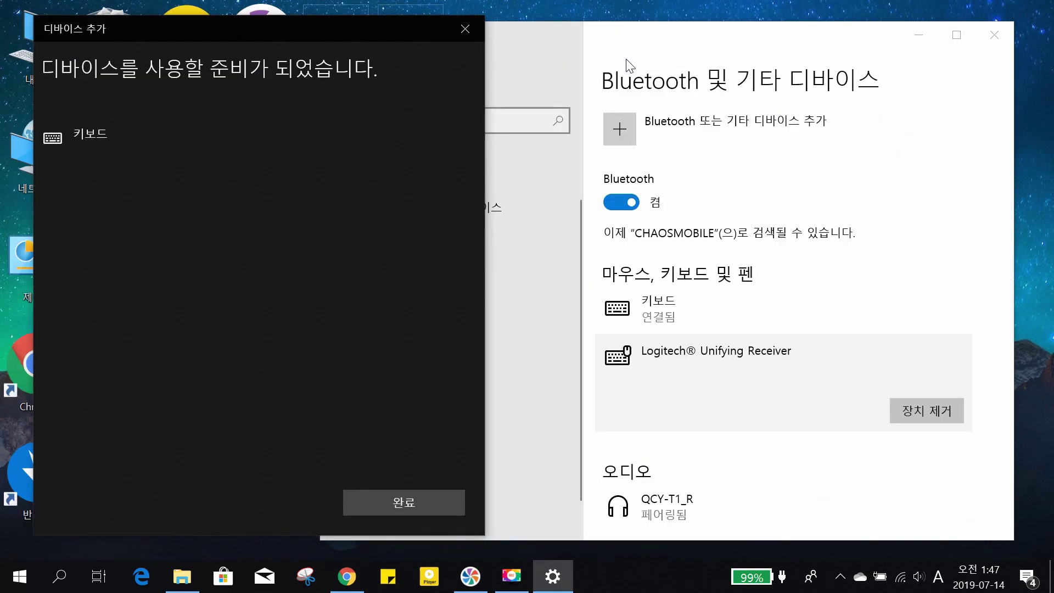
pyautogui.click(465, 29)
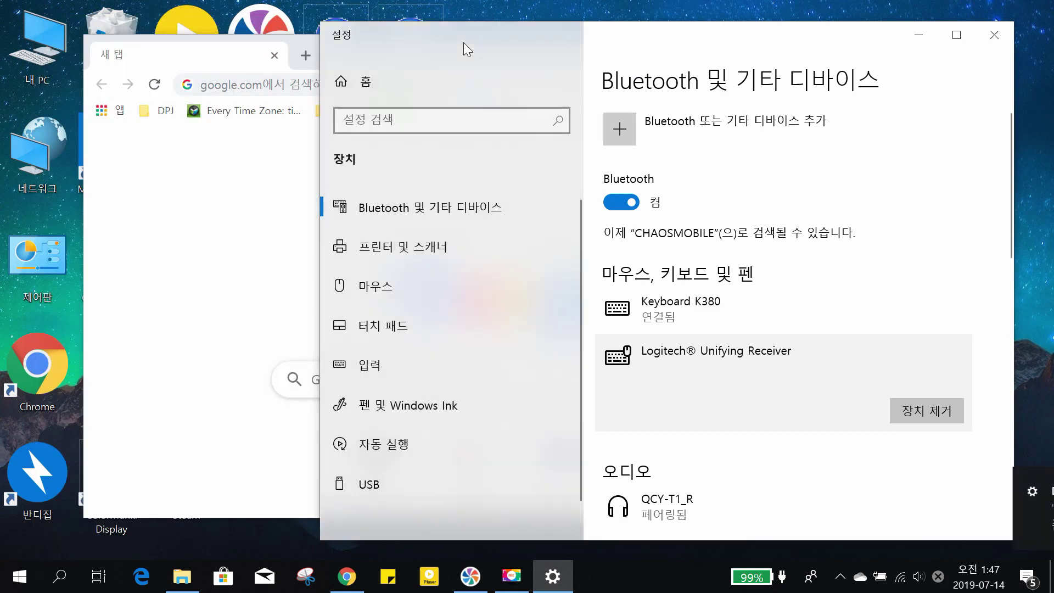
# - Test the paired keyboard by entering "dfjkldjlkadjfd" in Chrome's address bar, and clear the text
pyautogui.click(245, 160)
pyautogui.click(291, 83)
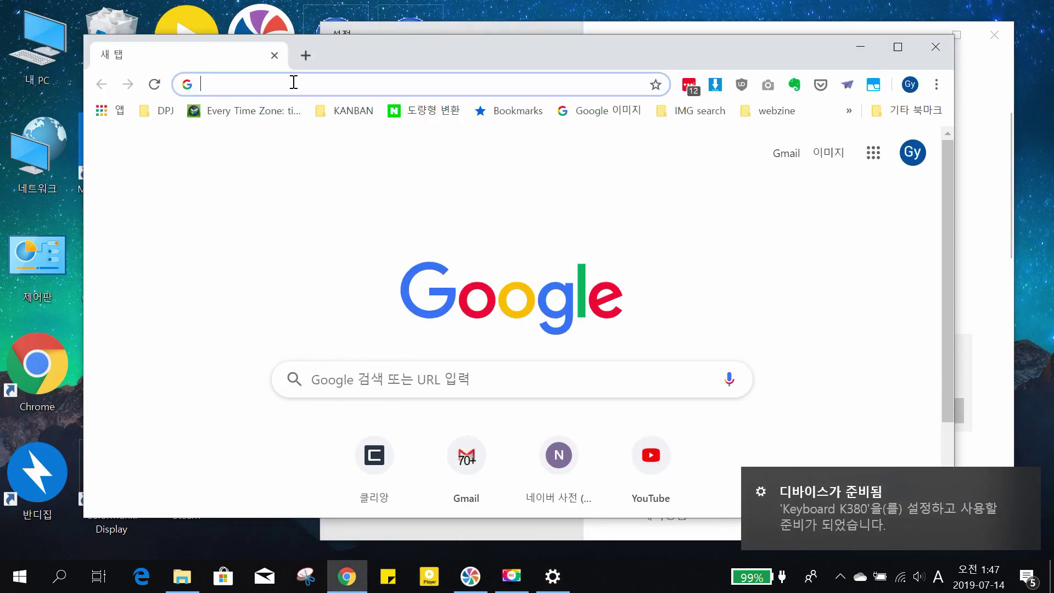
pyautogui.write('dfjkldjlkadjfdkl')
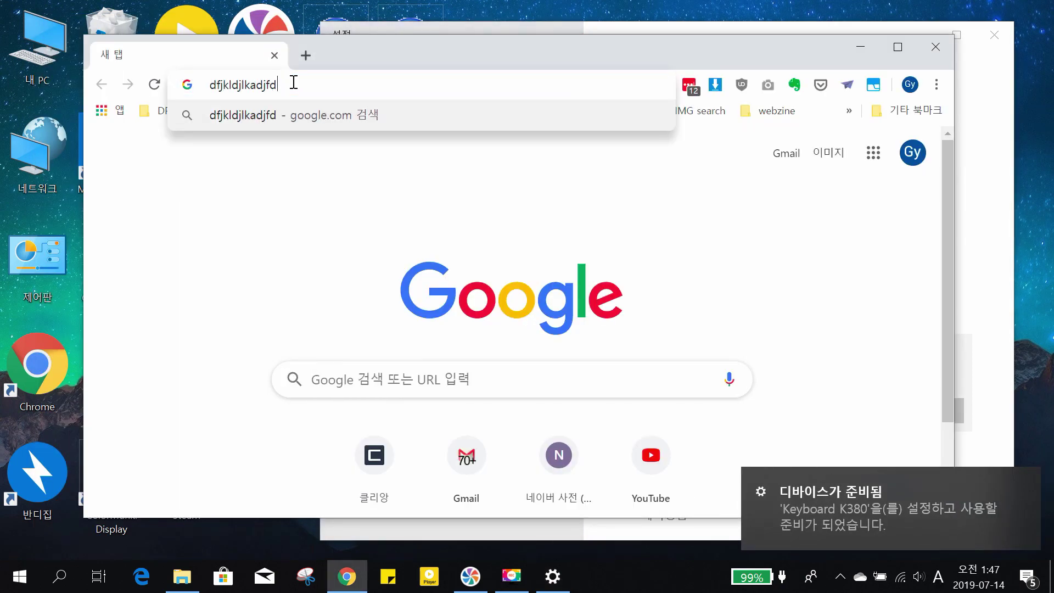
pyautogui.hotkey('ctrl', 'a')
pyautogui.press('BackSpace')
# - Load youtube.com in Chrome, and put away the browser and Bluetooth settings windows
pyautogui.write('y')
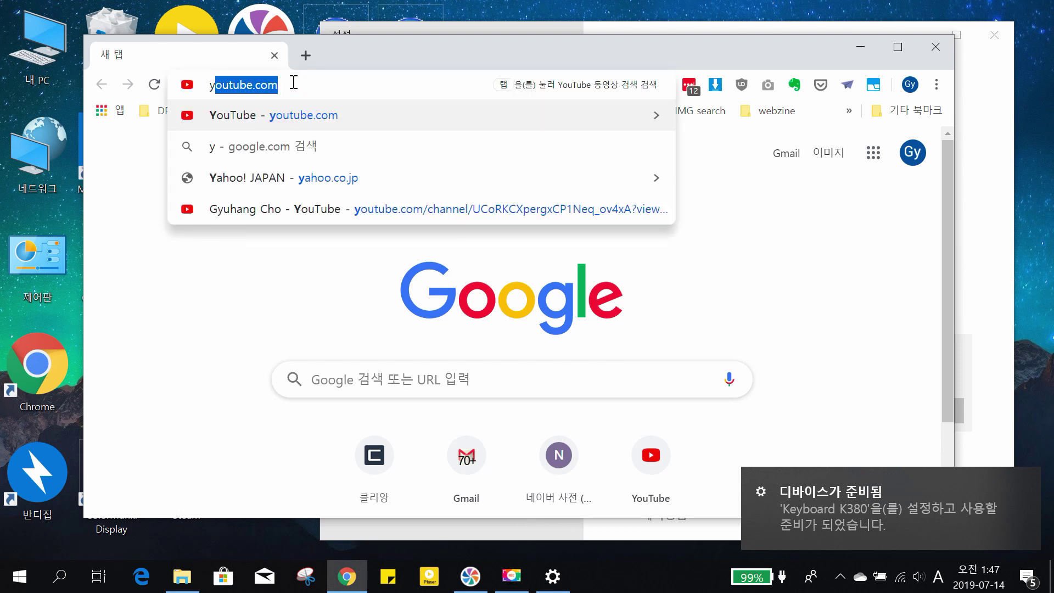
pyautogui.press('Return')
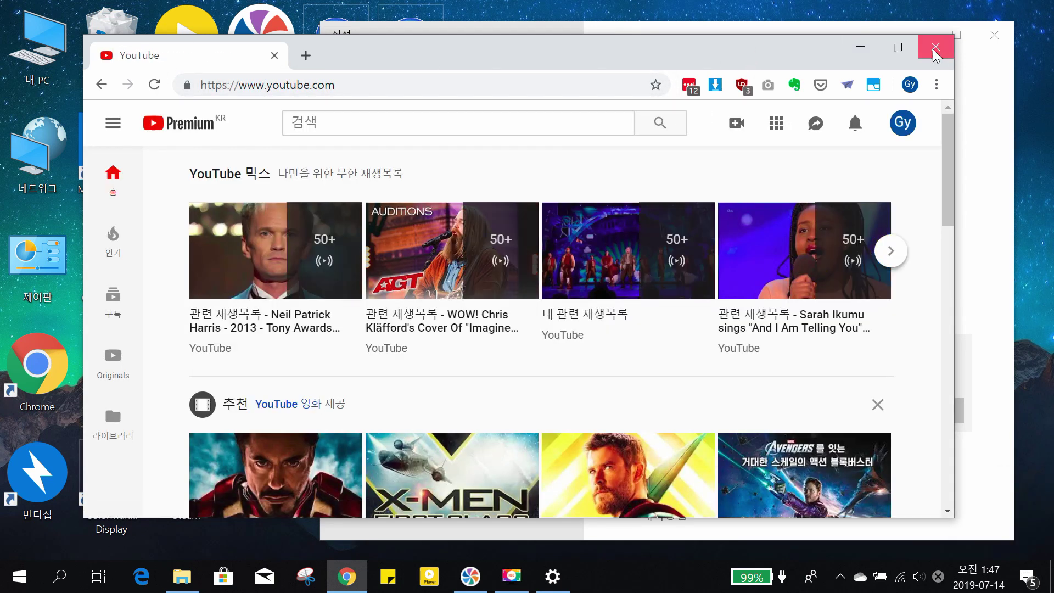
pyautogui.click(856, 45)
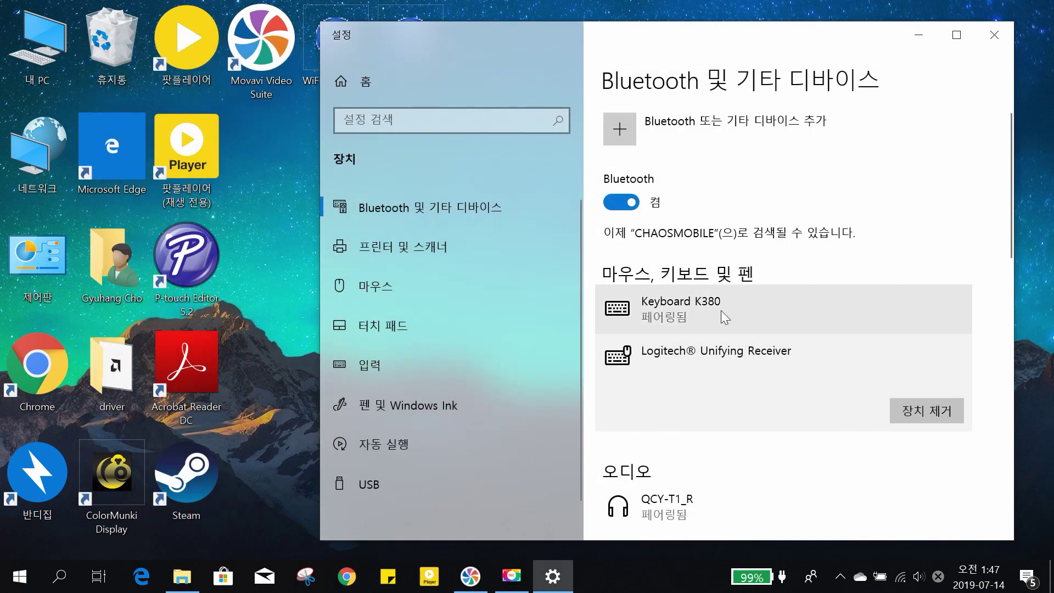
pyautogui.click(993, 31)
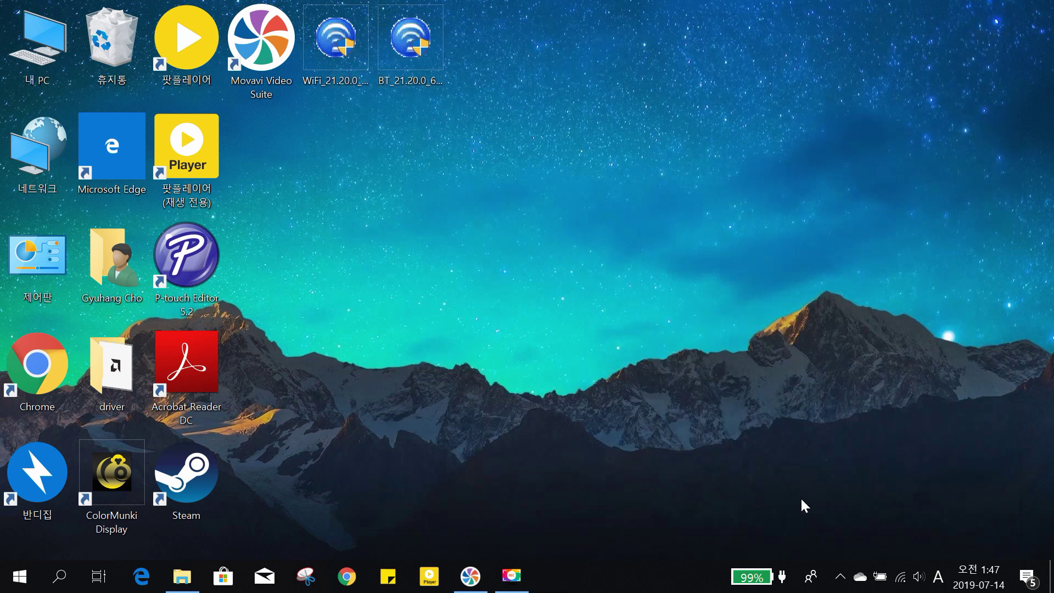
# - Open the properties of the connected KROSNET Wi-Fi network and examine its protocol, band and driver version
pyautogui.click(840, 578)
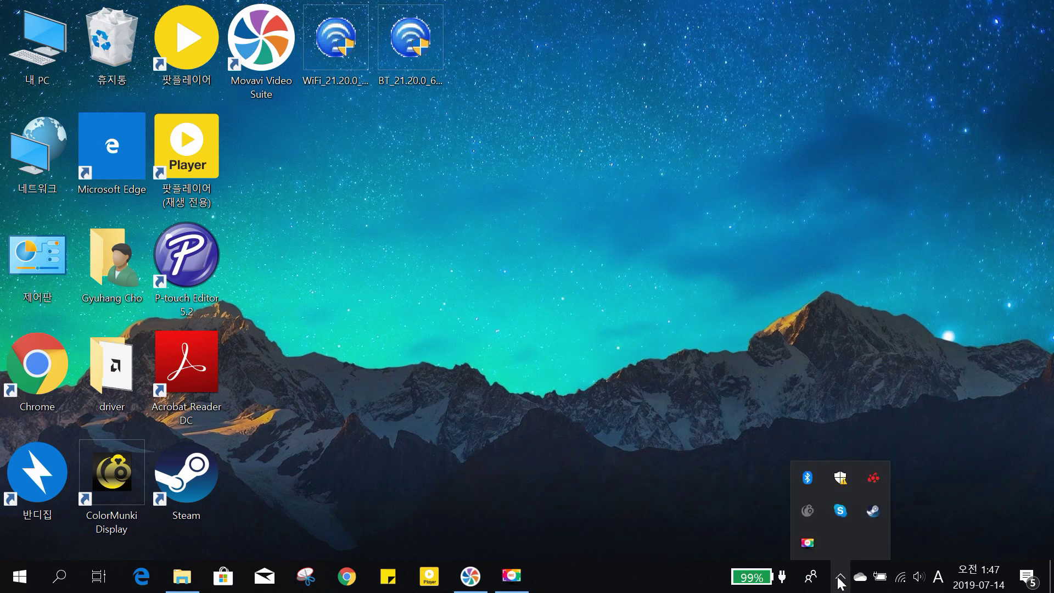
pyautogui.click(901, 574)
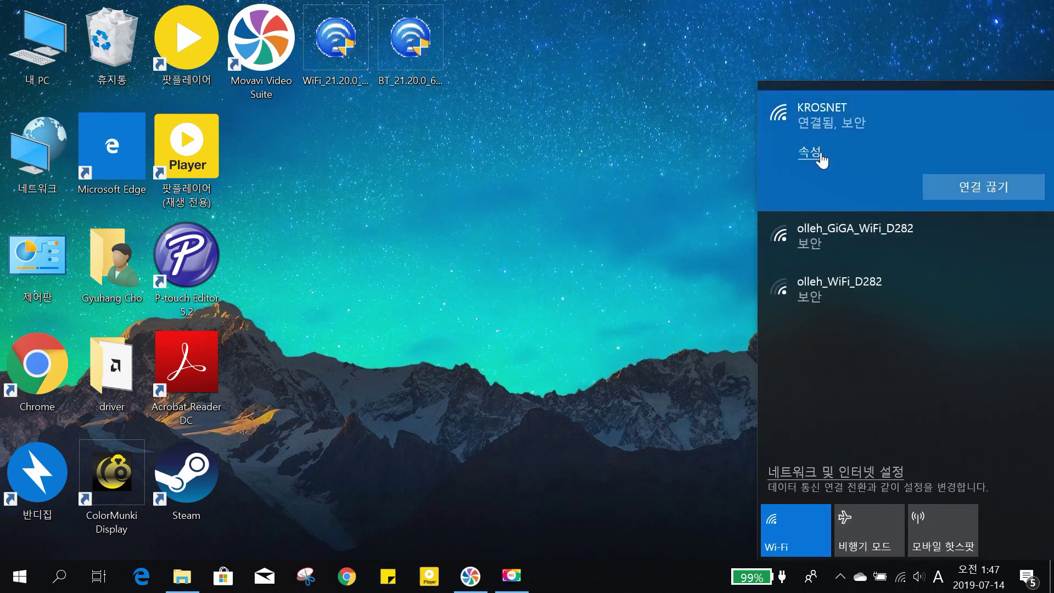
pyautogui.click(815, 152)
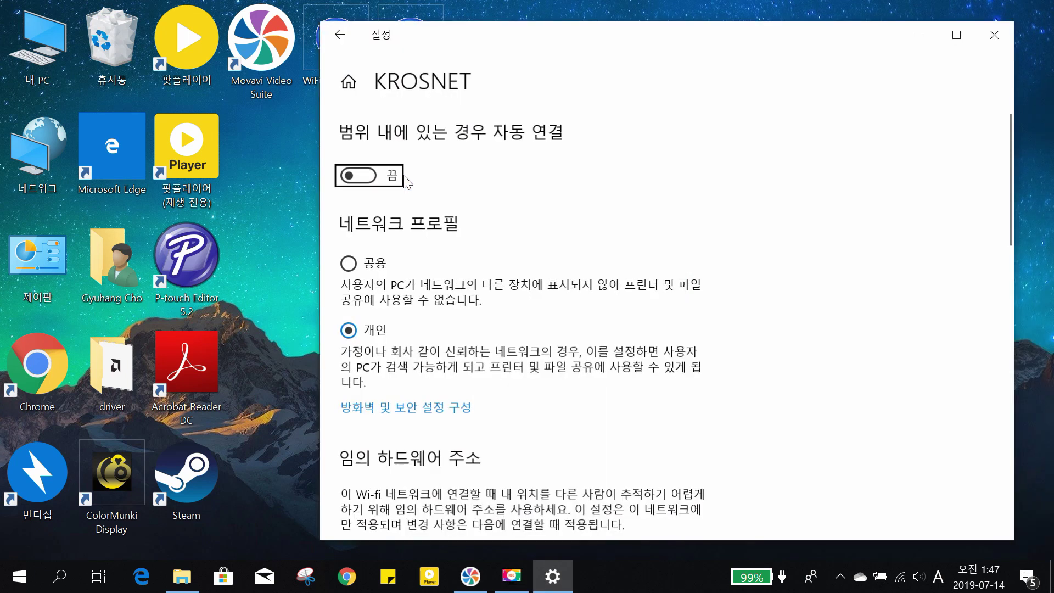
pyautogui.scroll(-15, 444, 335)
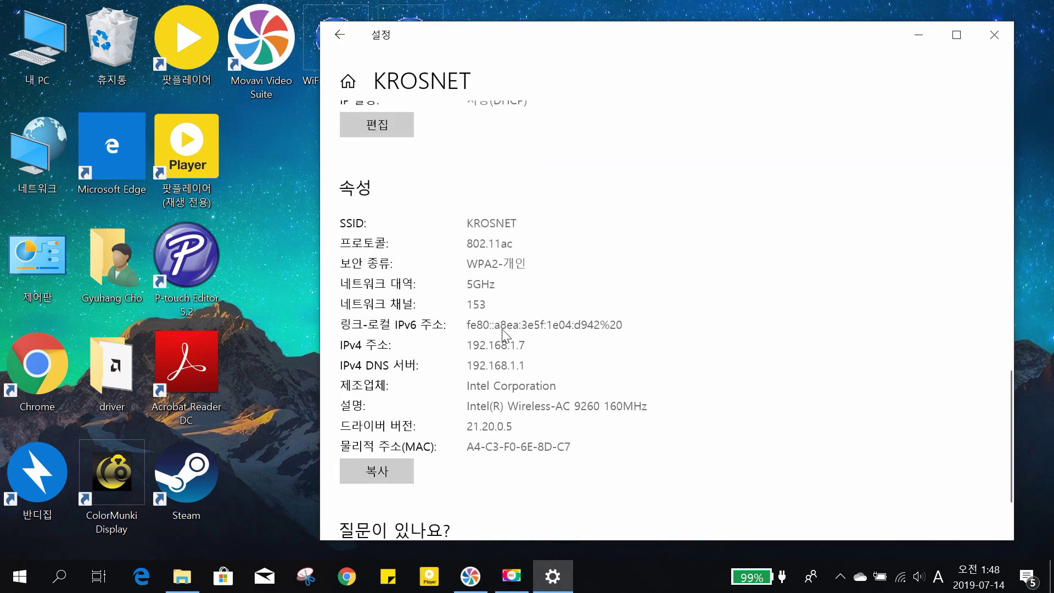
pyautogui.scroll(-2, 478, 291)
pyautogui.scroll(8, 442, 387)
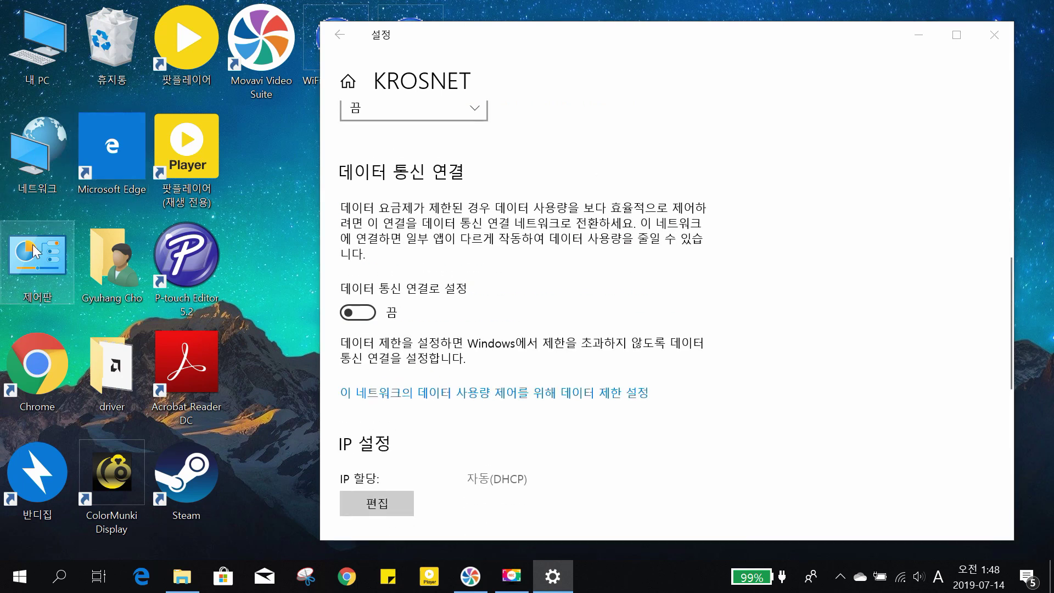
# - Check the Wi-Fi 2 adapter's connection speed through the Control Panel's network connections, and close all open windows
pyautogui.doubleClick(37, 261)
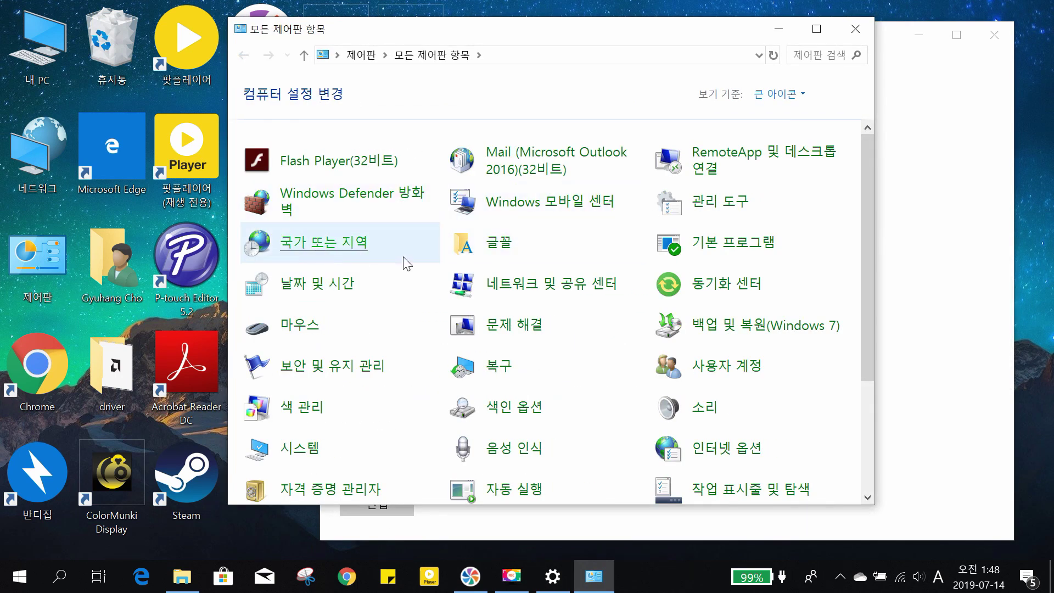
pyautogui.click(546, 286)
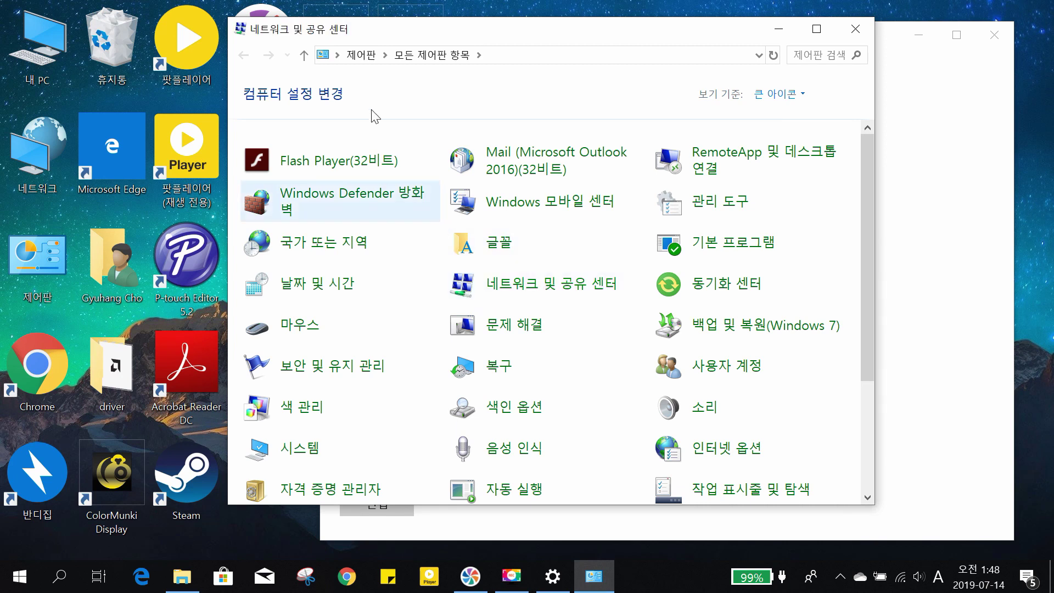
pyautogui.click(316, 118)
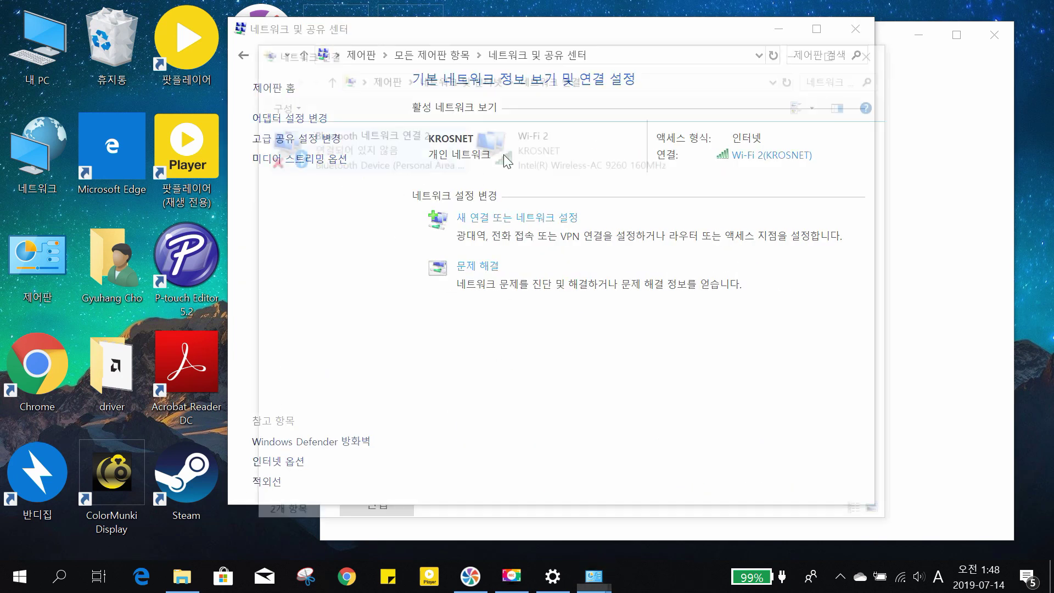
pyautogui.doubleClick(535, 143)
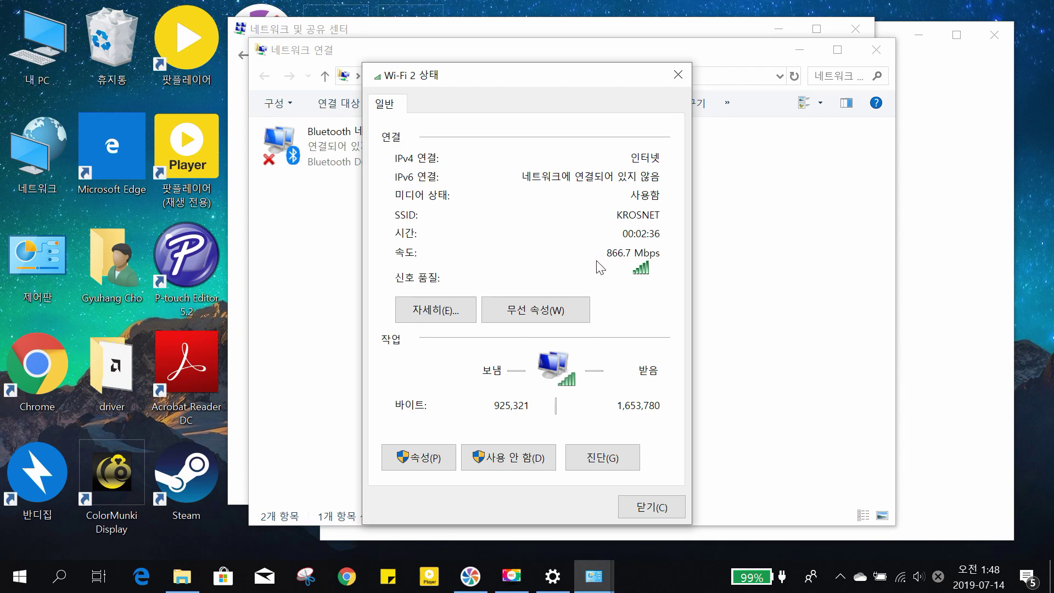
pyautogui.click(679, 75)
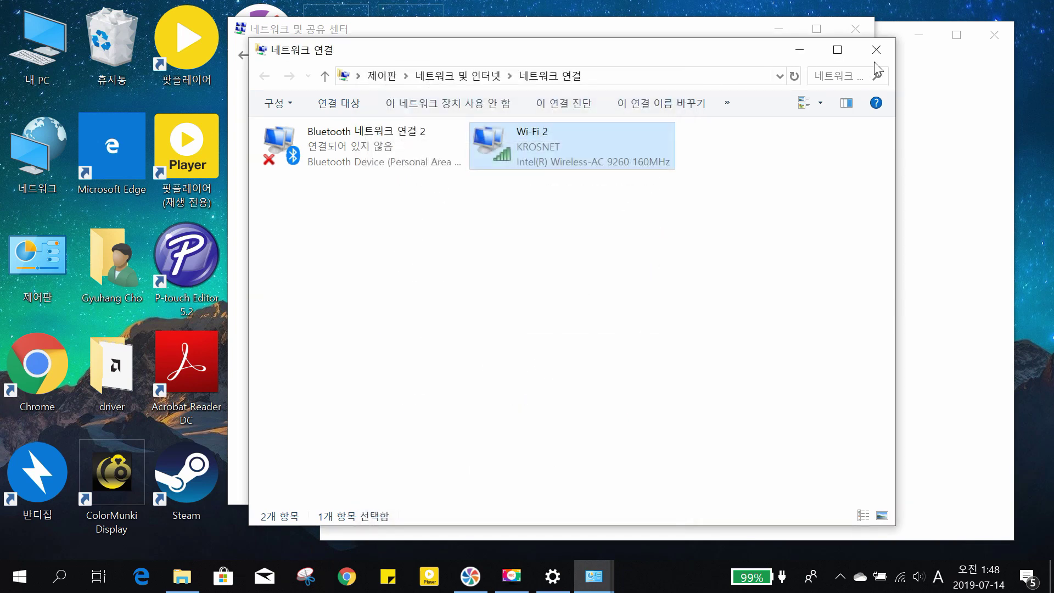
pyautogui.click(877, 50)
pyautogui.click(855, 32)
pyautogui.click(995, 36)
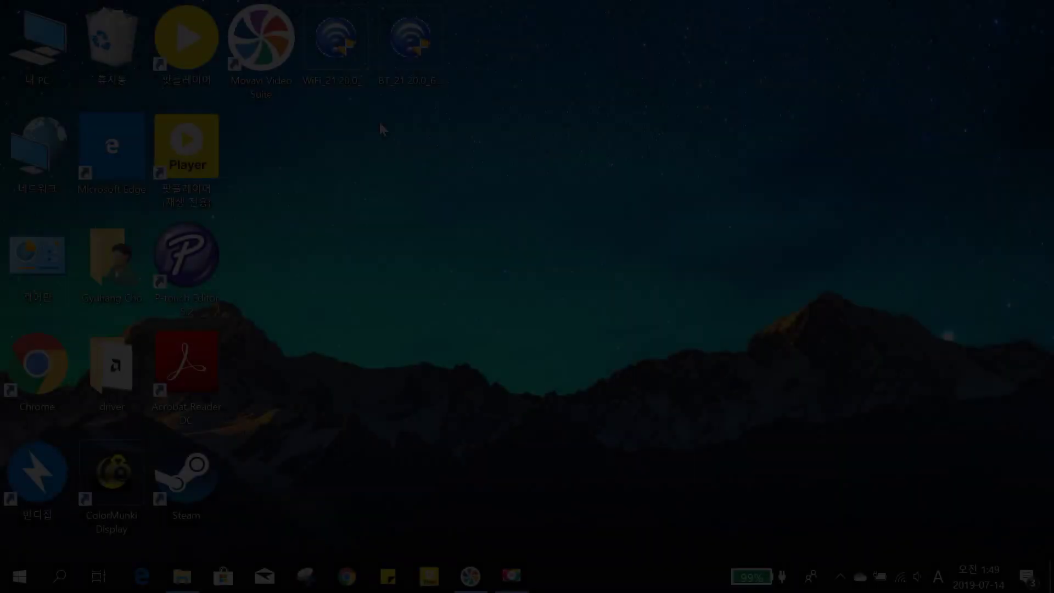